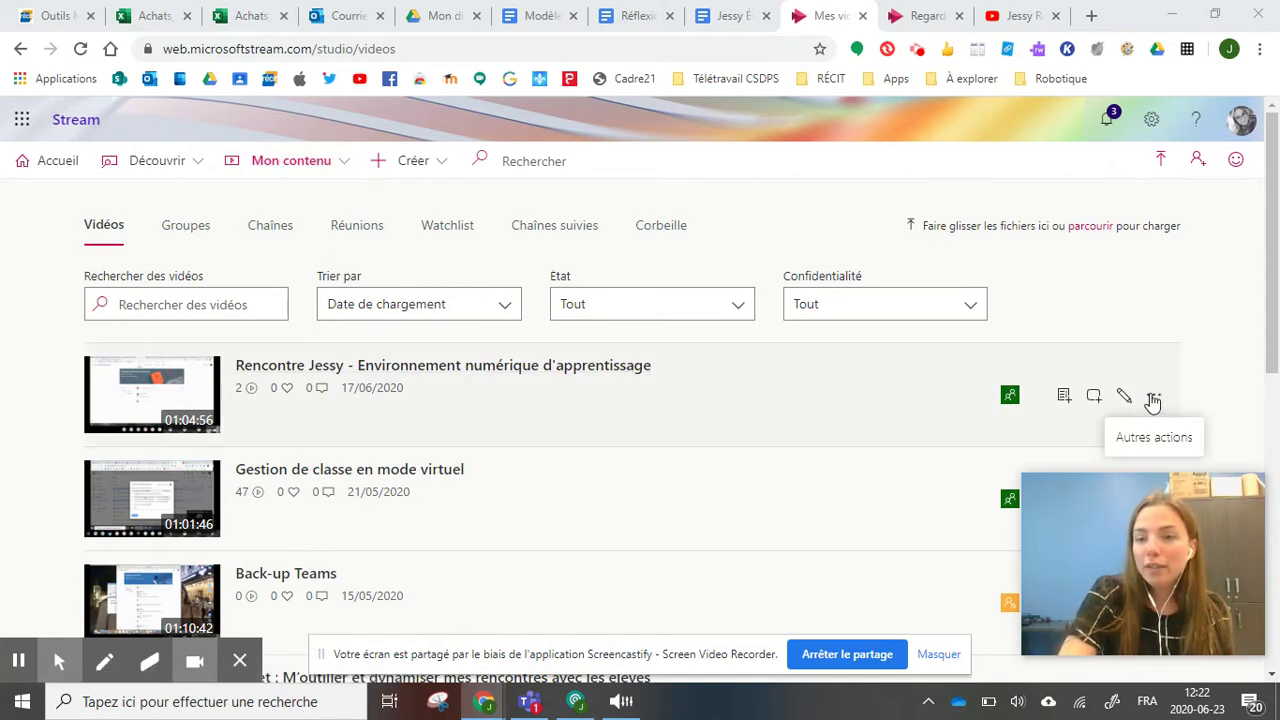
Download the newest video in the list, the one about "Environnement numérique d'apprentissage", from Stream
click(1153, 398)
scroll(1047, 445, down, 2)
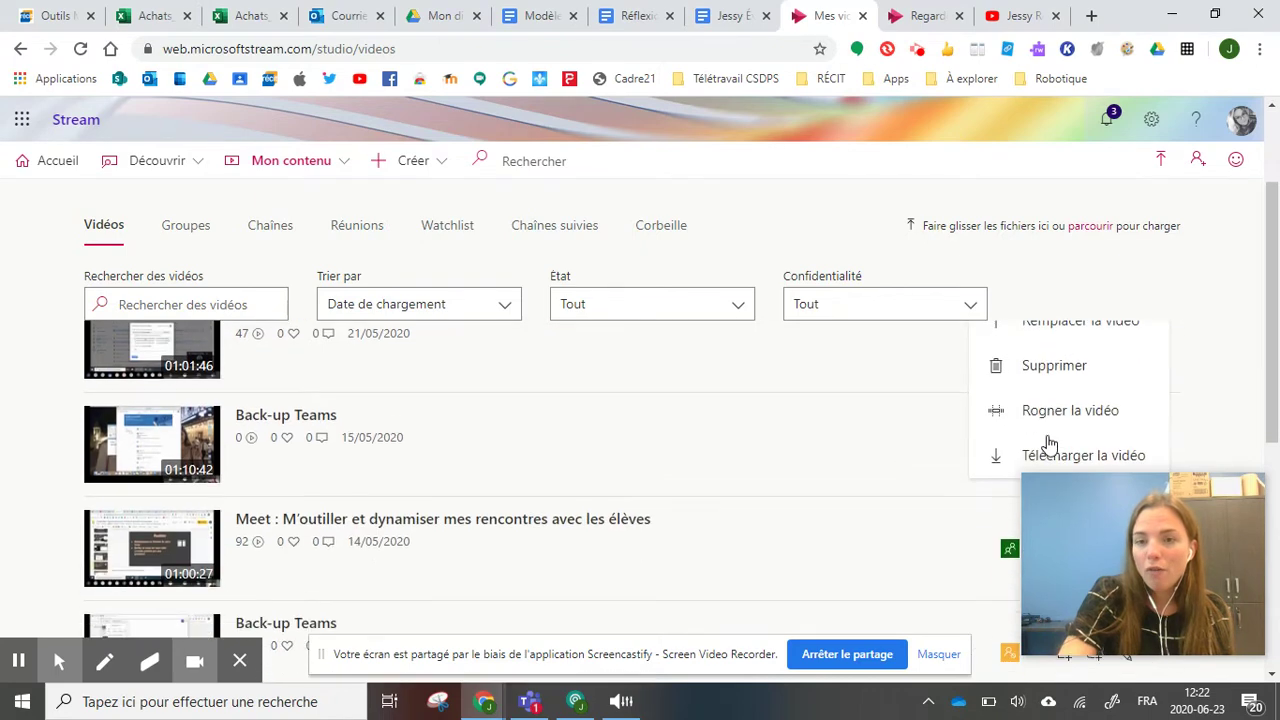
scroll(1048, 391, up, 1)
scroll(1043, 403, down, 1)
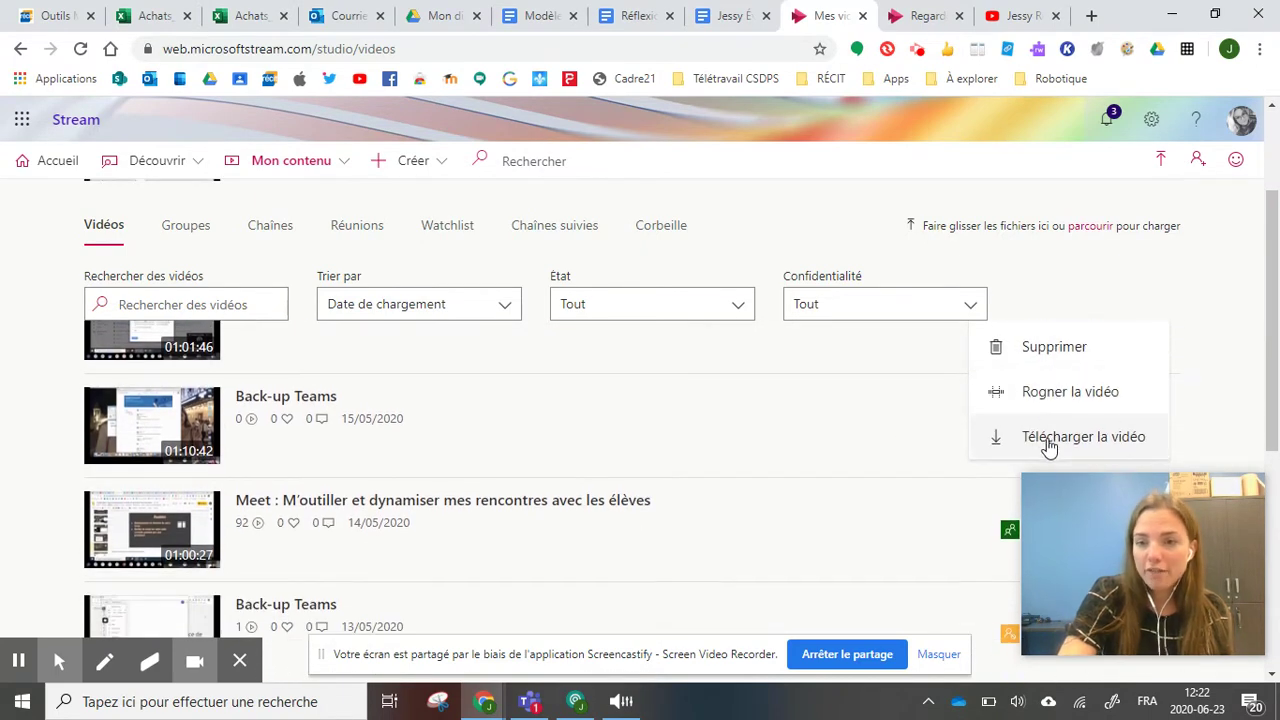
click(1049, 440)
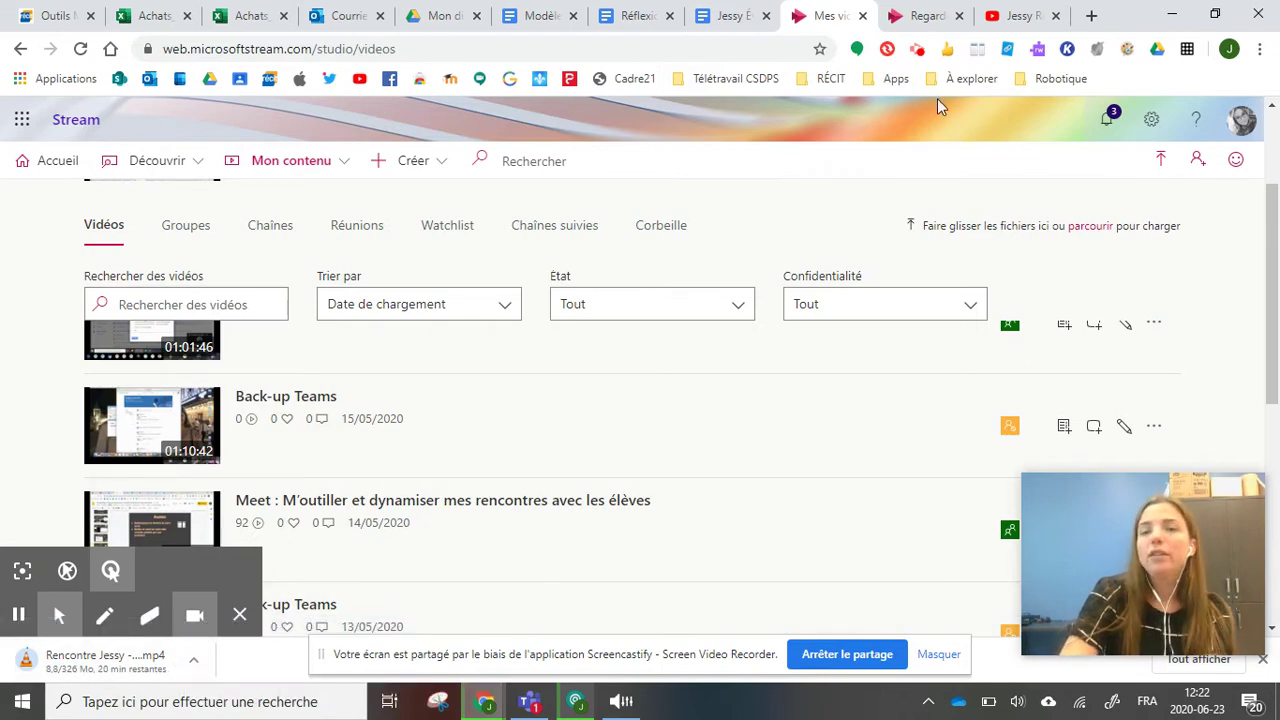
Switch to YouTube, start uploading a new video and open the file selection
click(1018, 16)
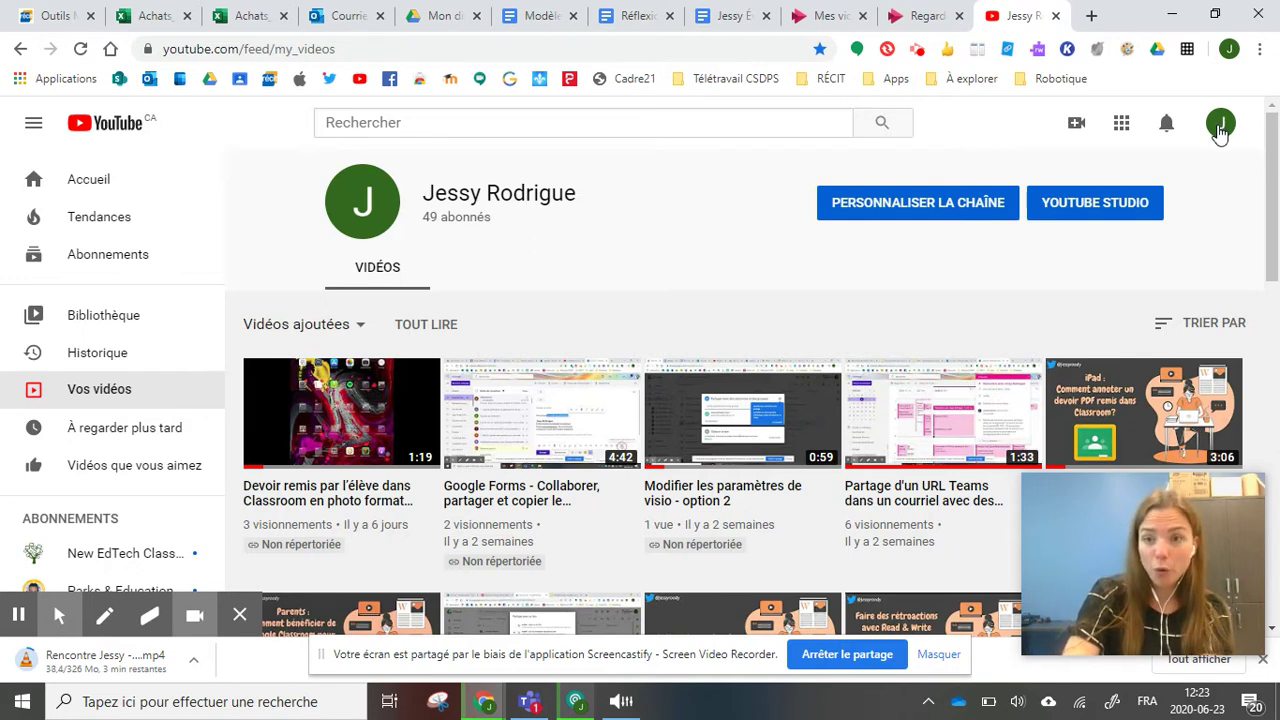
click(1075, 128)
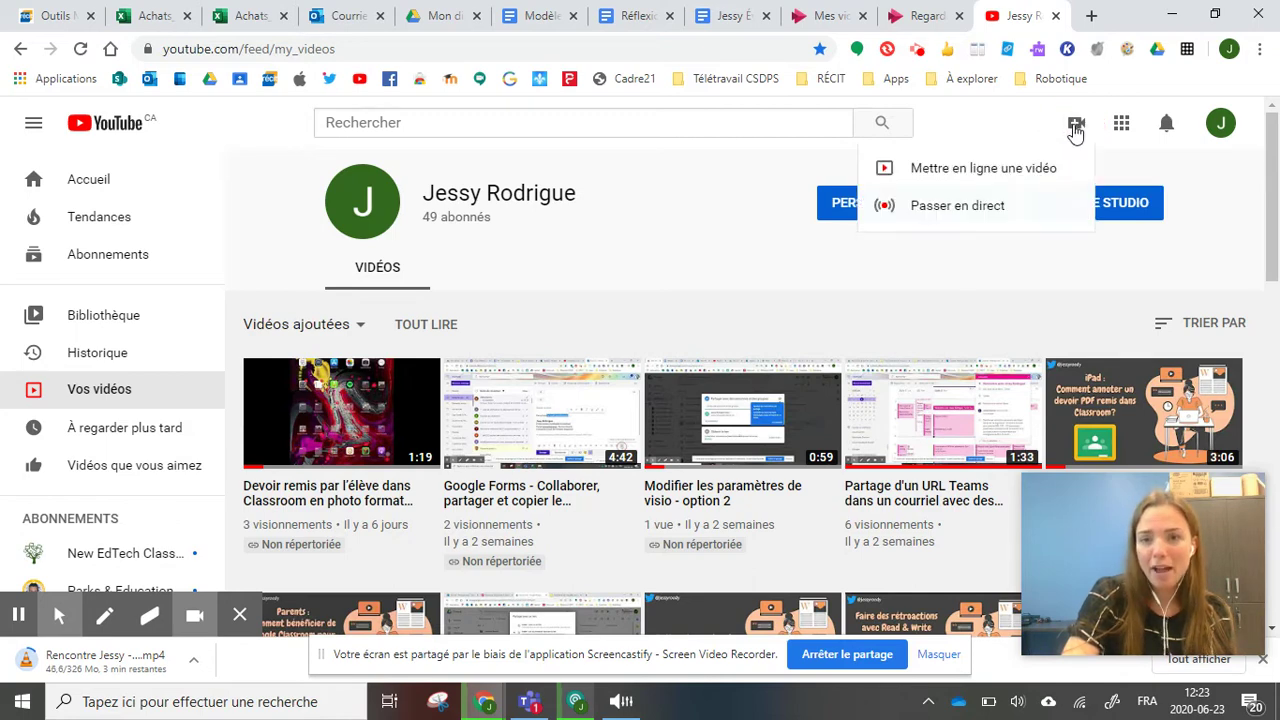
click(965, 172)
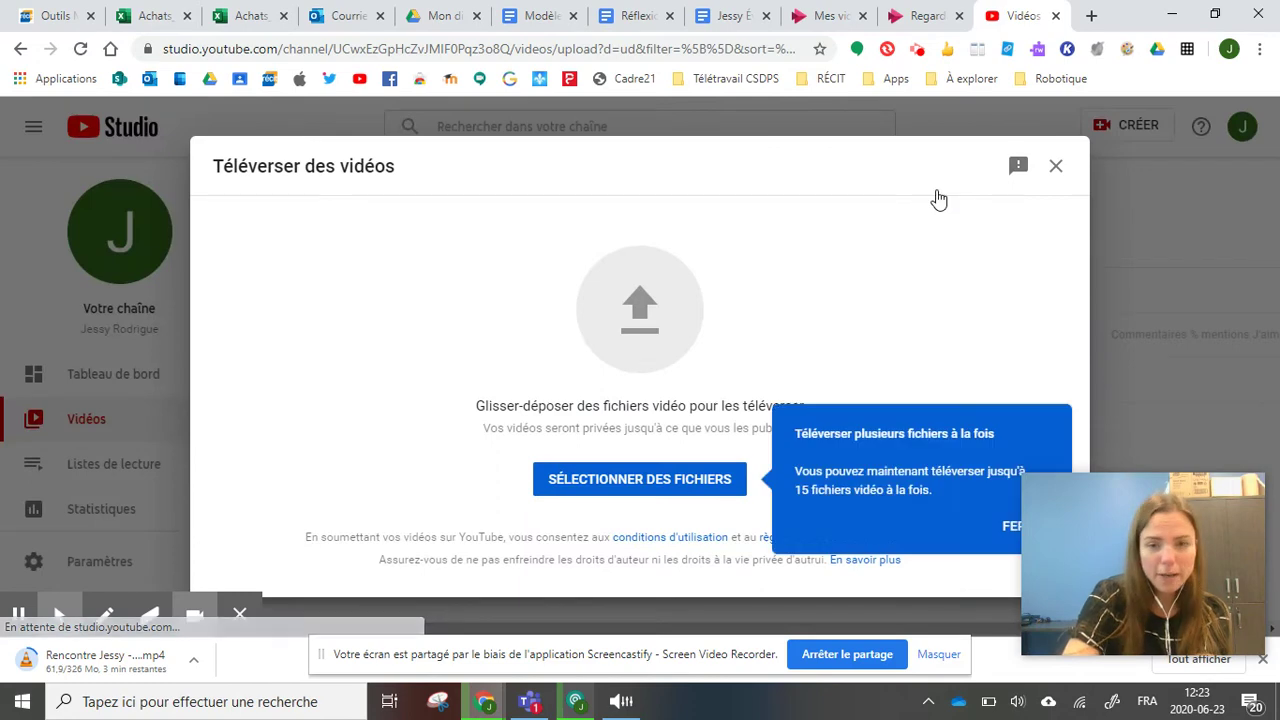
click(623, 487)
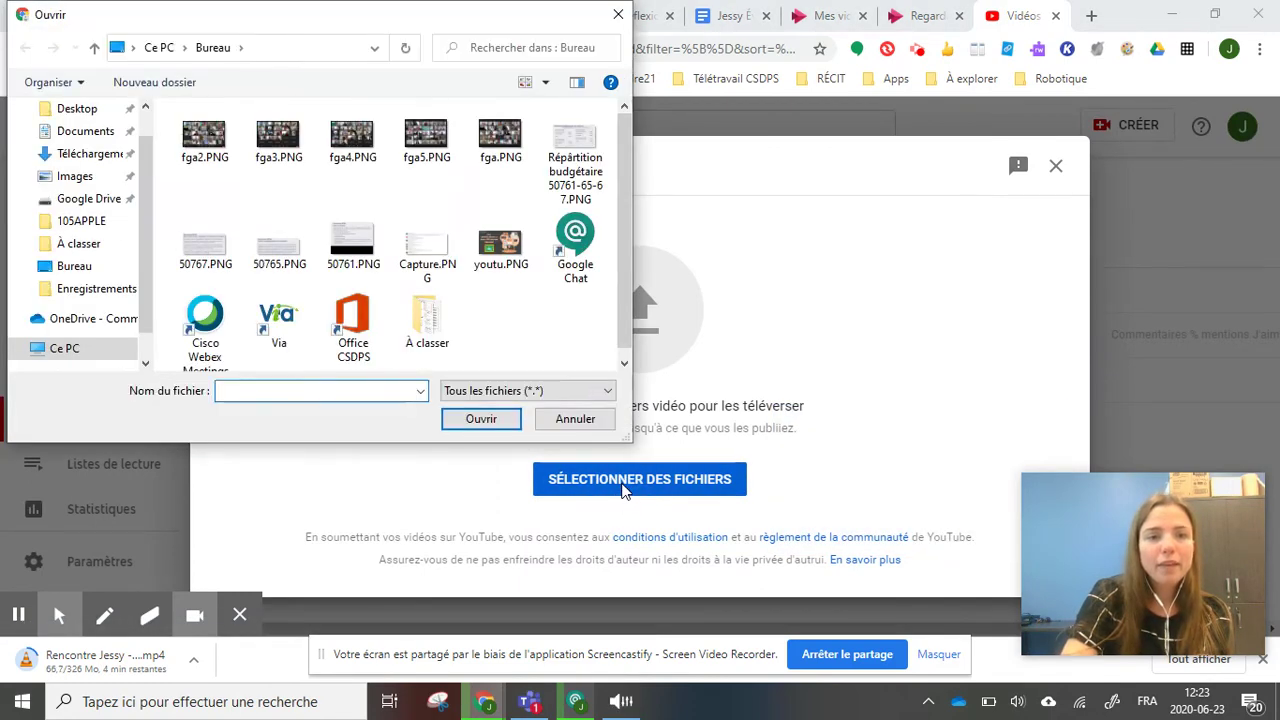
Search the Bureau folder for mp4 files
scroll(253, 245, down, 1)
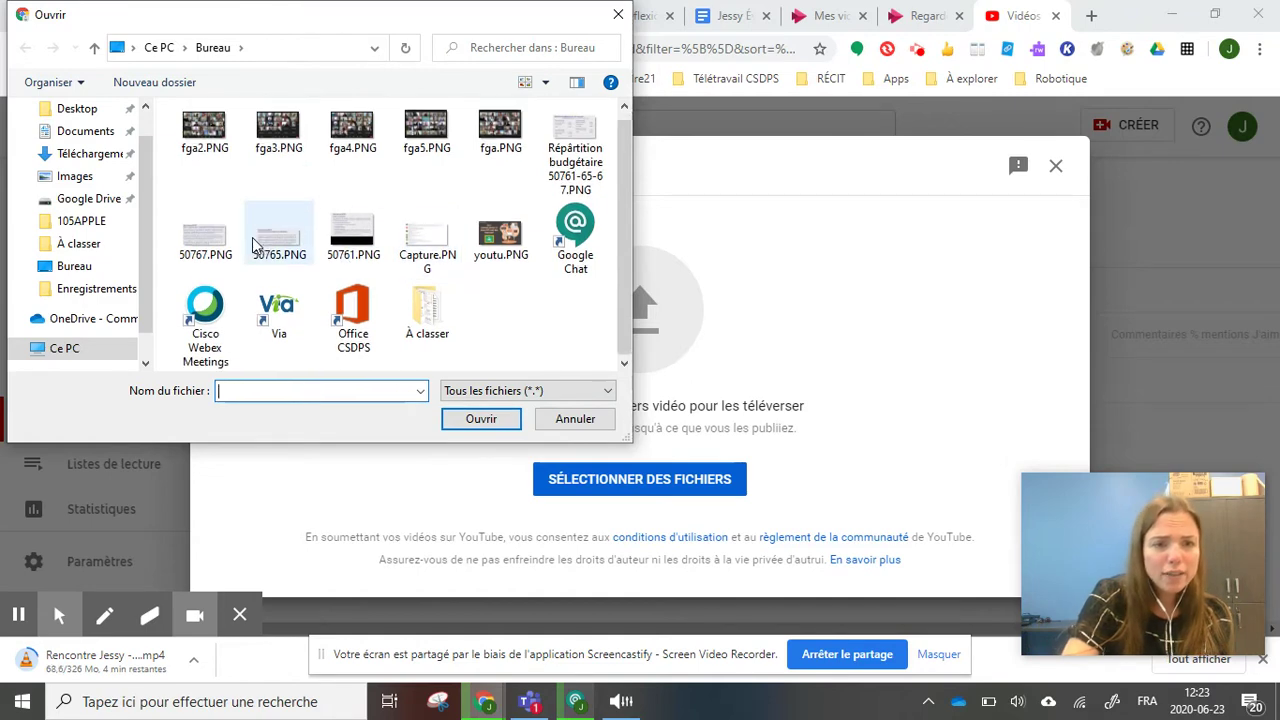
scroll(253, 245, up, 1)
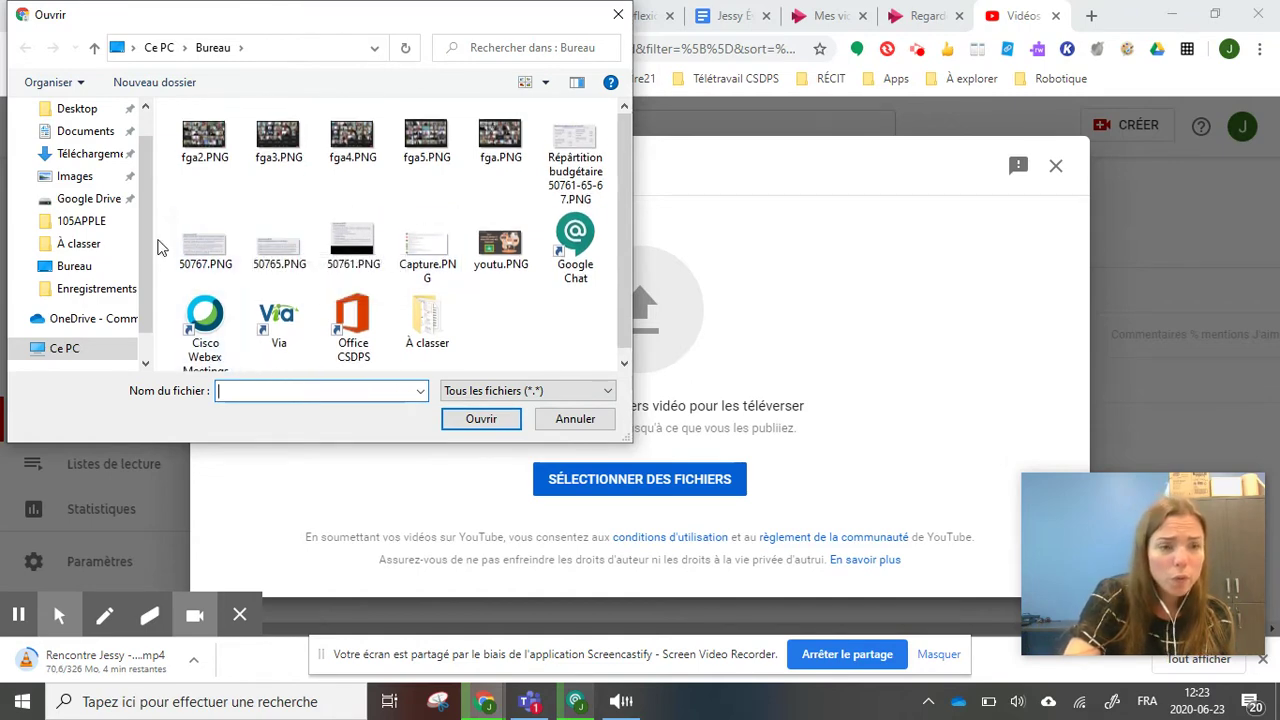
click(508, 52)
text(mp4)
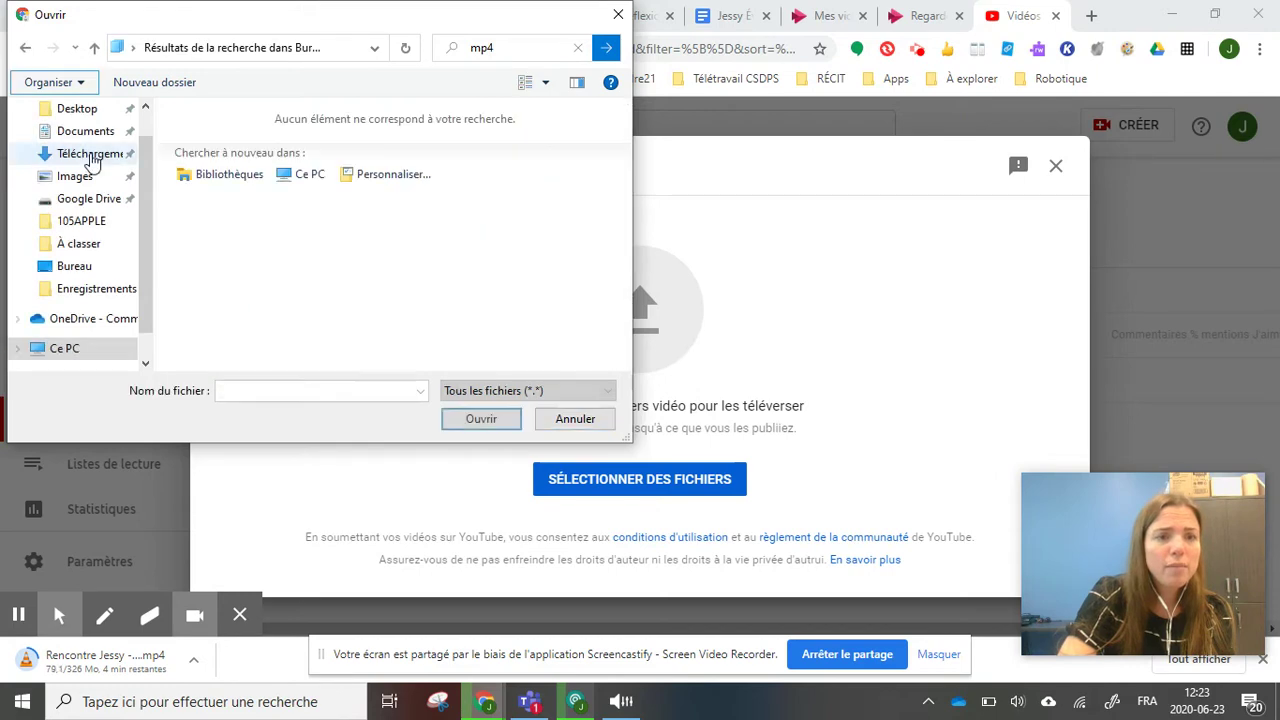
click(500, 55)
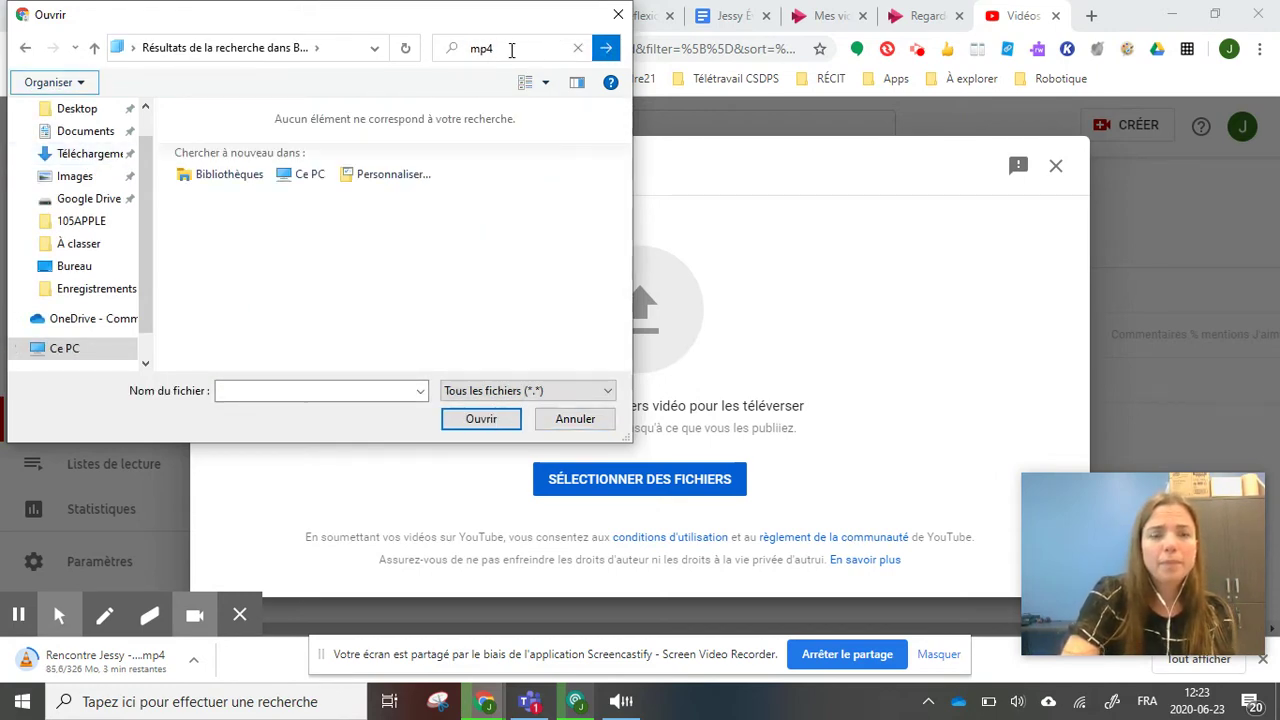
click(511, 50)
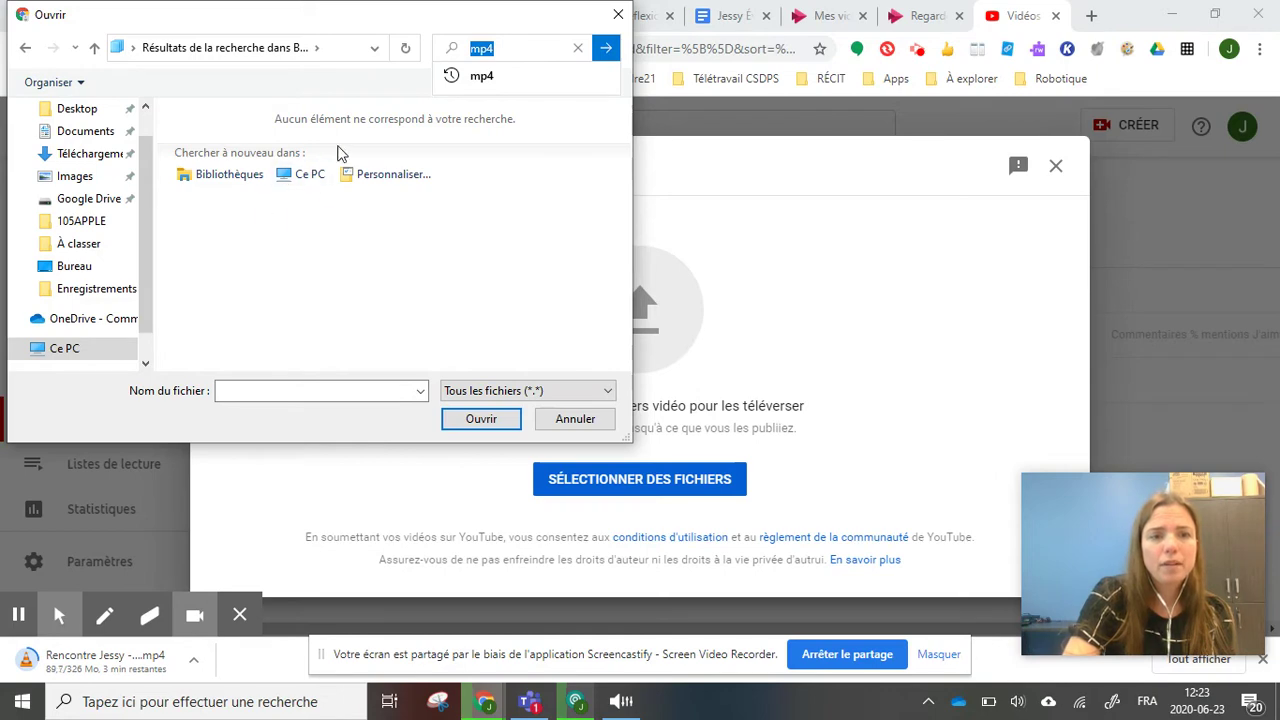
Upload IMG_0562 (1).mov from the Téléchargements folder and title the video "Rencontre de parents ..."
click(95, 153)
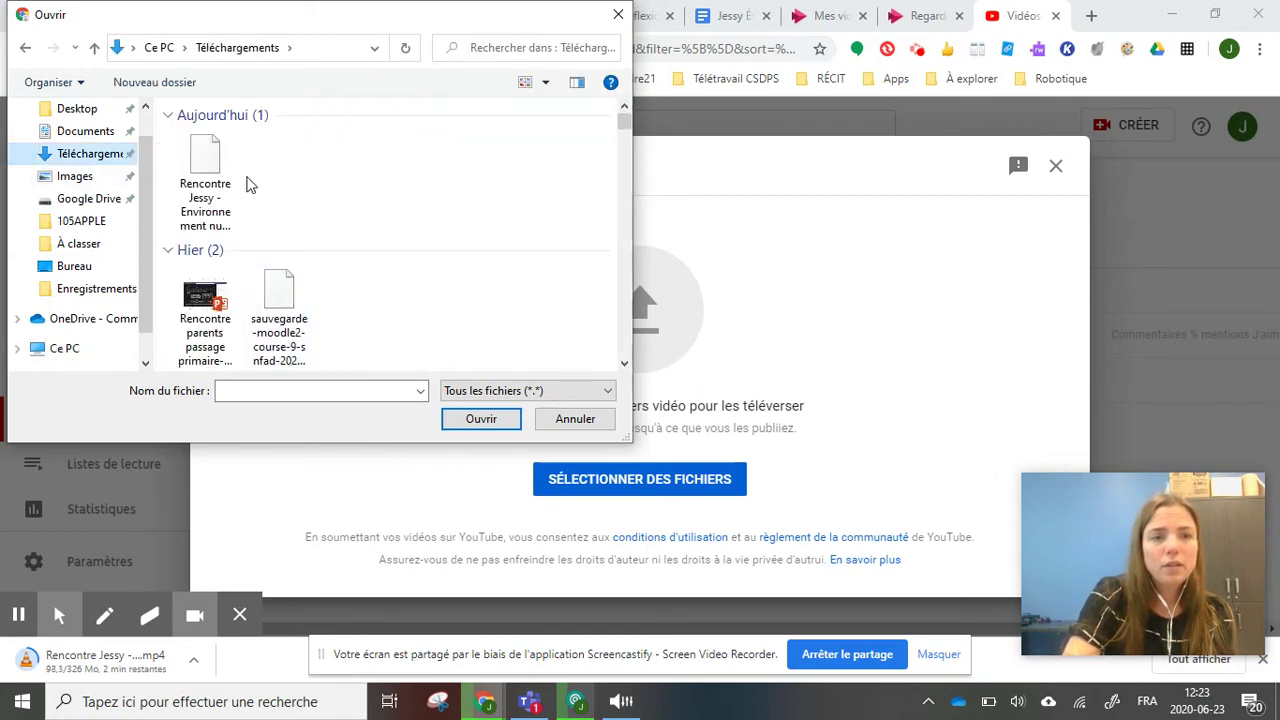
scroll(250, 185, down, 3)
scroll(250, 185, up, 3)
scroll(250, 185, down, 3)
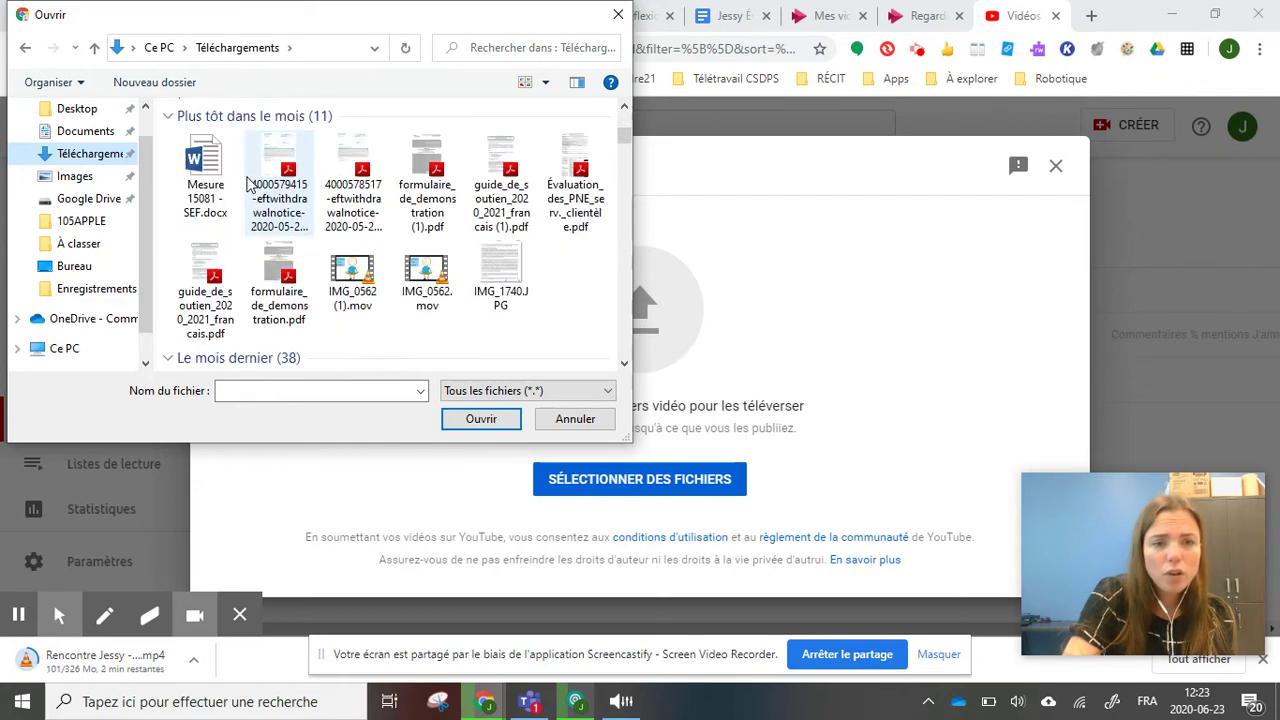
click(365, 295)
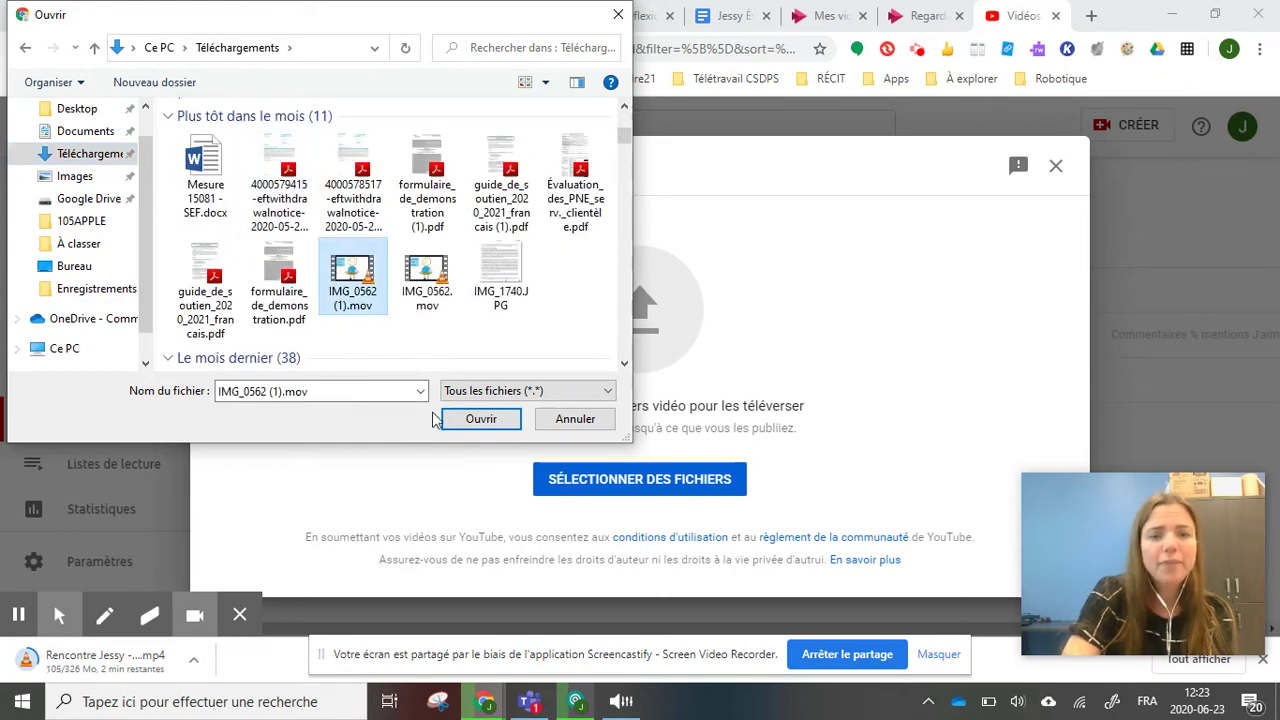
click(473, 420)
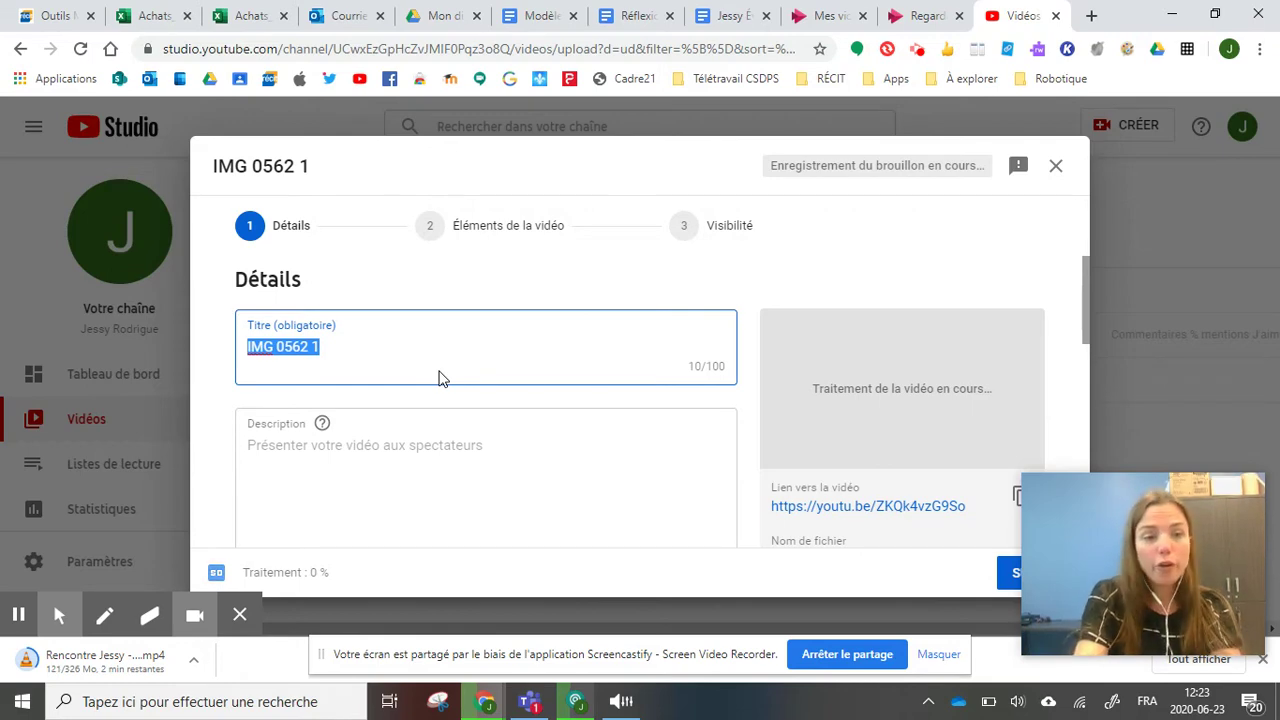
text(Rencontre de parents ...)
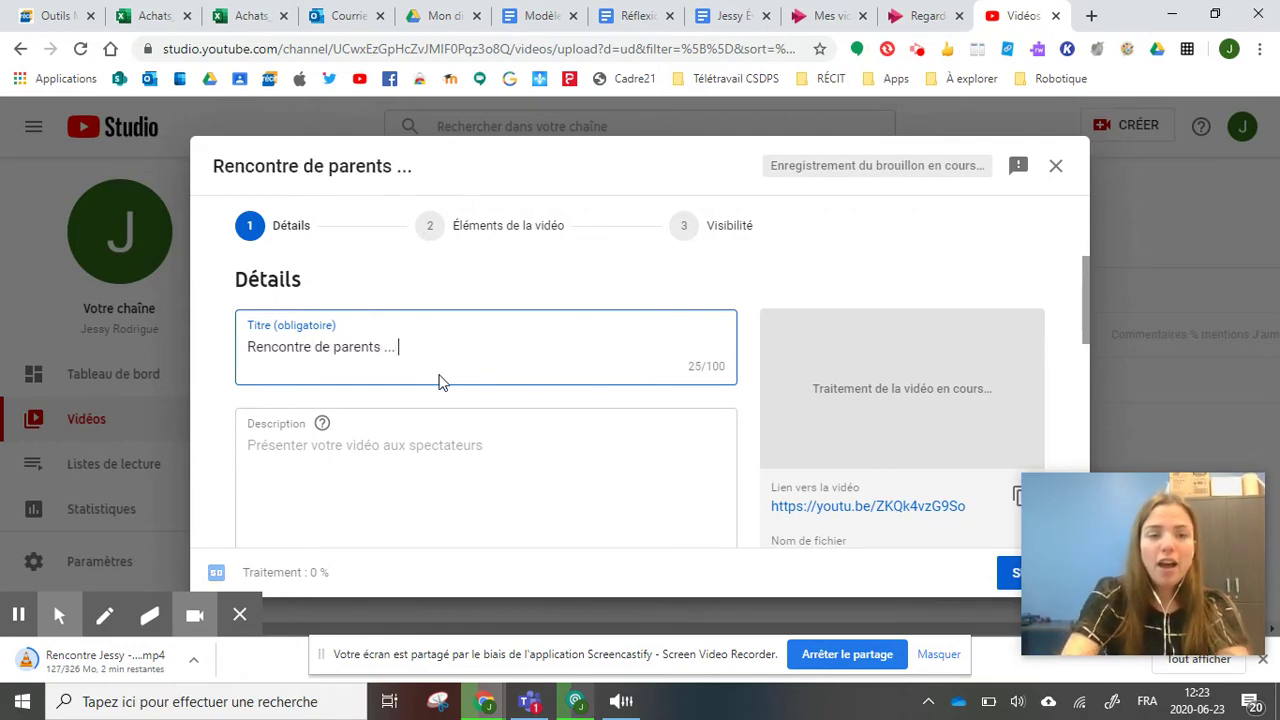
Examine the description, thumbnail, playlist, audience and age-restriction options in the video's details
click(430, 449)
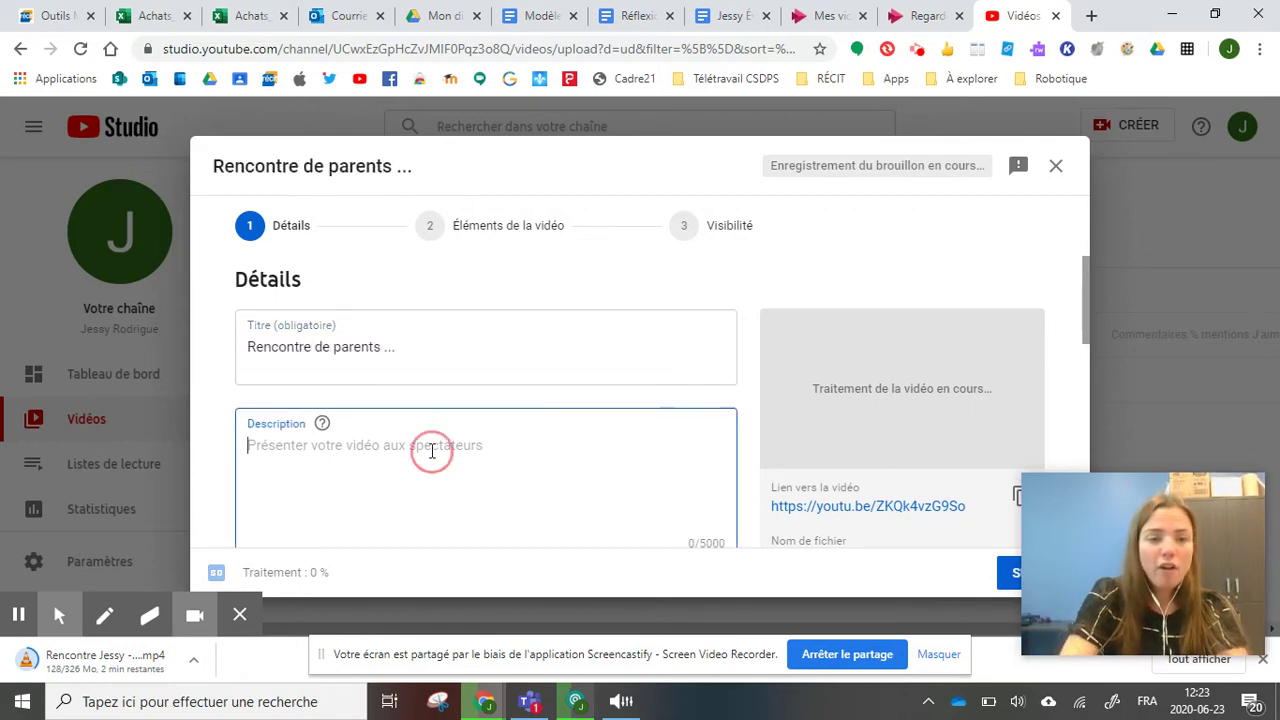
scroll(430, 450, down, 1)
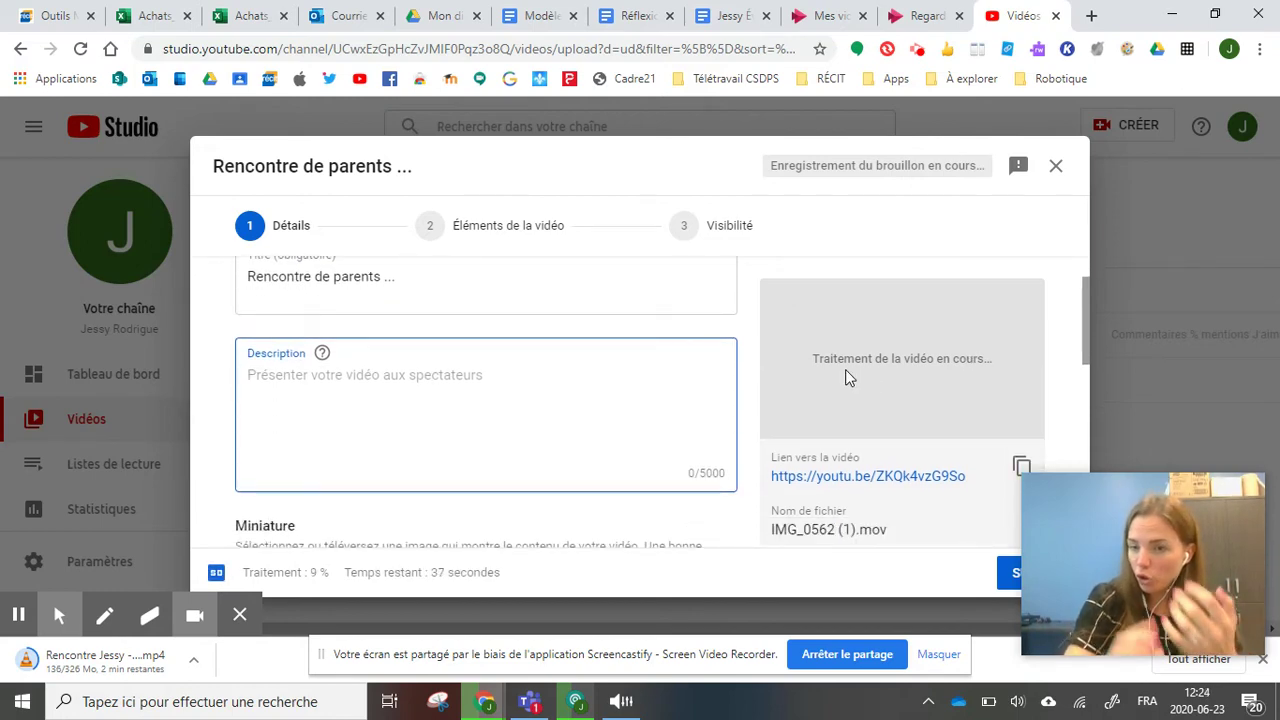
scroll(469, 413, down, 1)
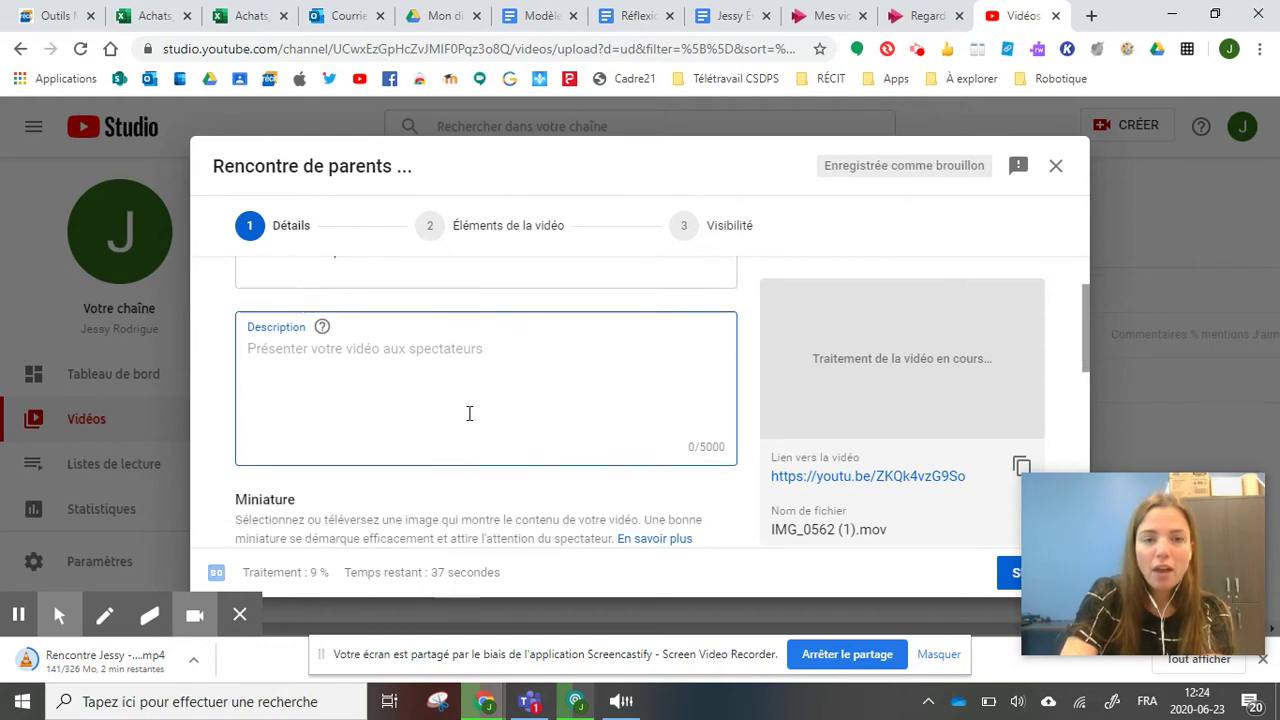
scroll(469, 413, down, 2)
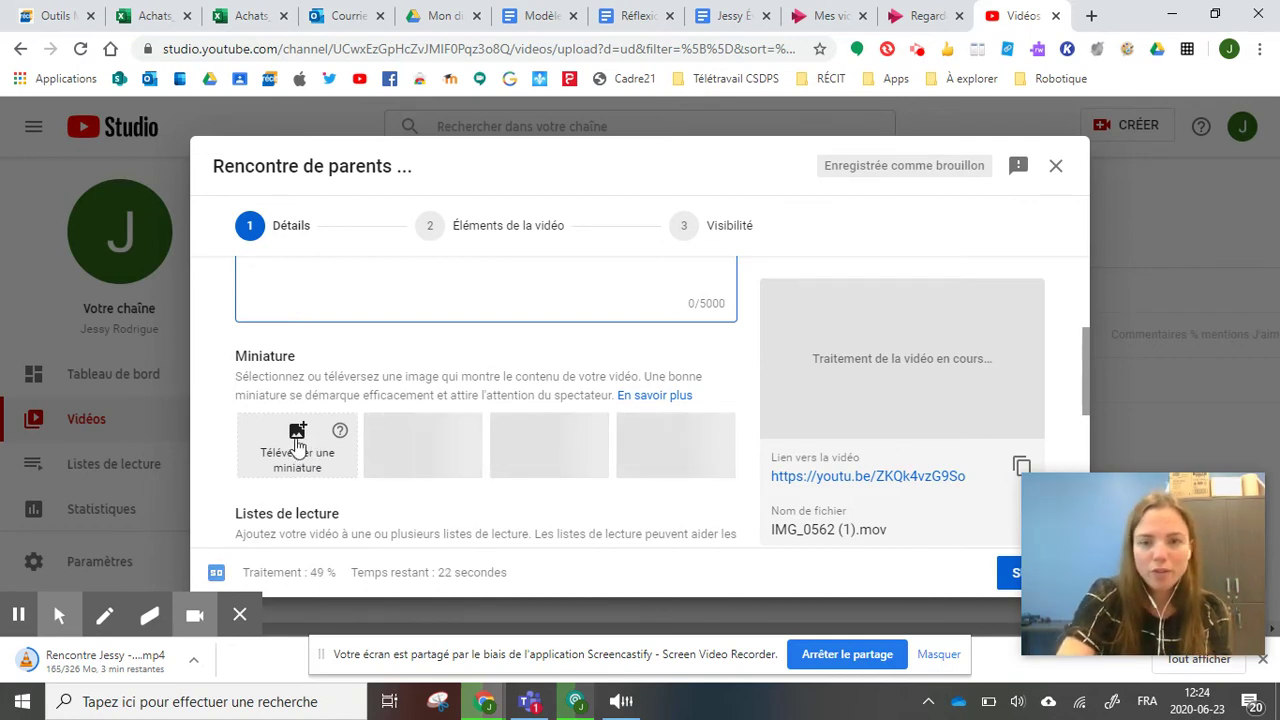
scroll(390, 448, down, 3)
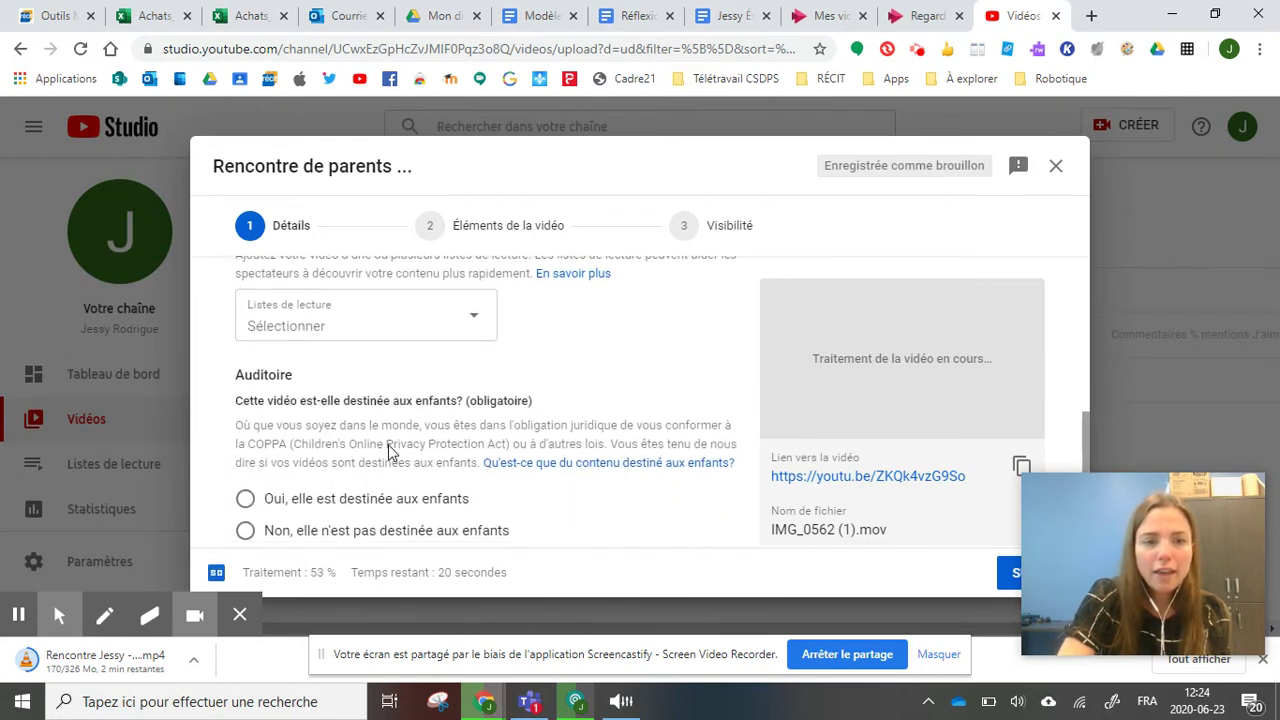
scroll(390, 450, down, 1)
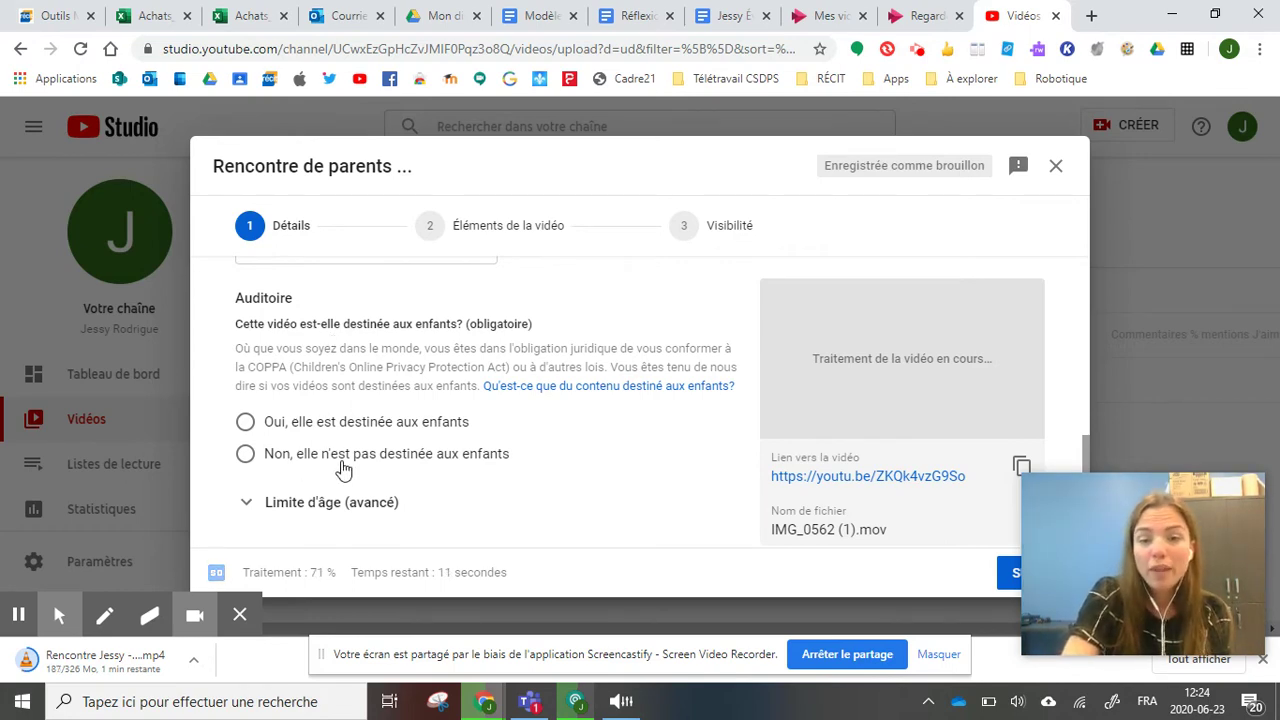
scroll(338, 467, down, 1)
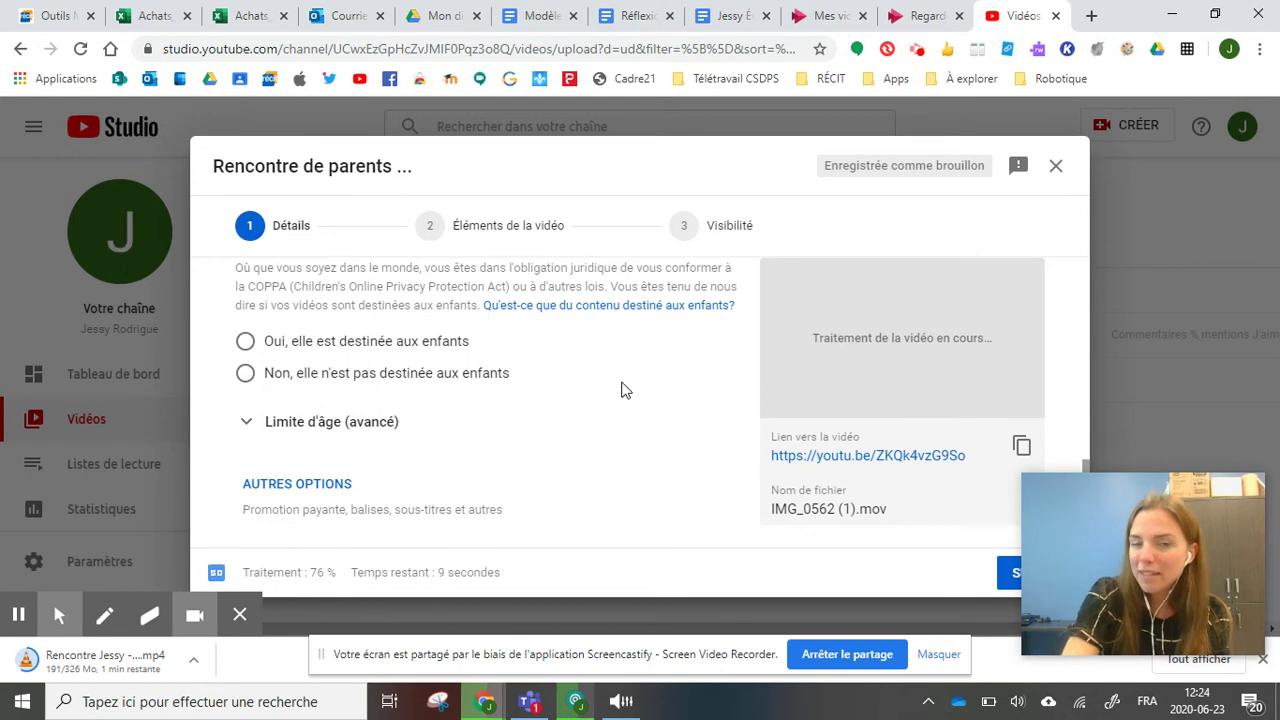
scroll(619, 389, up, 2)
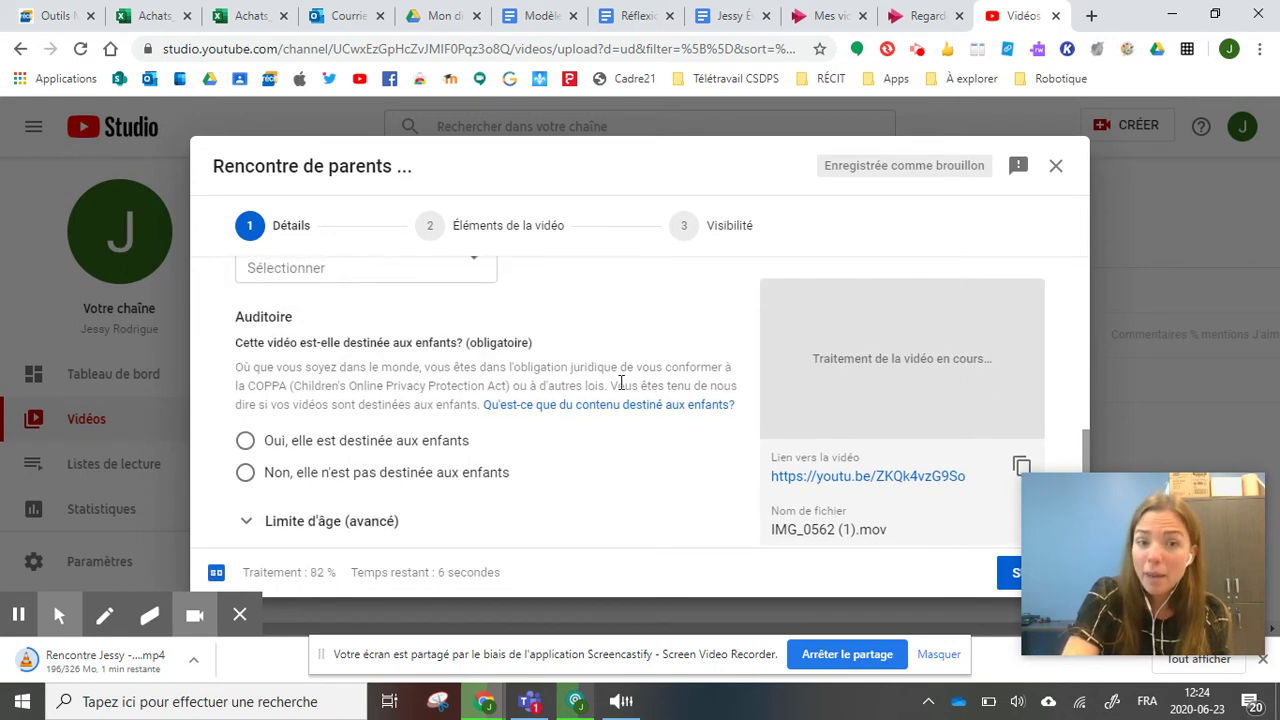
scroll(621, 385, down, 2)
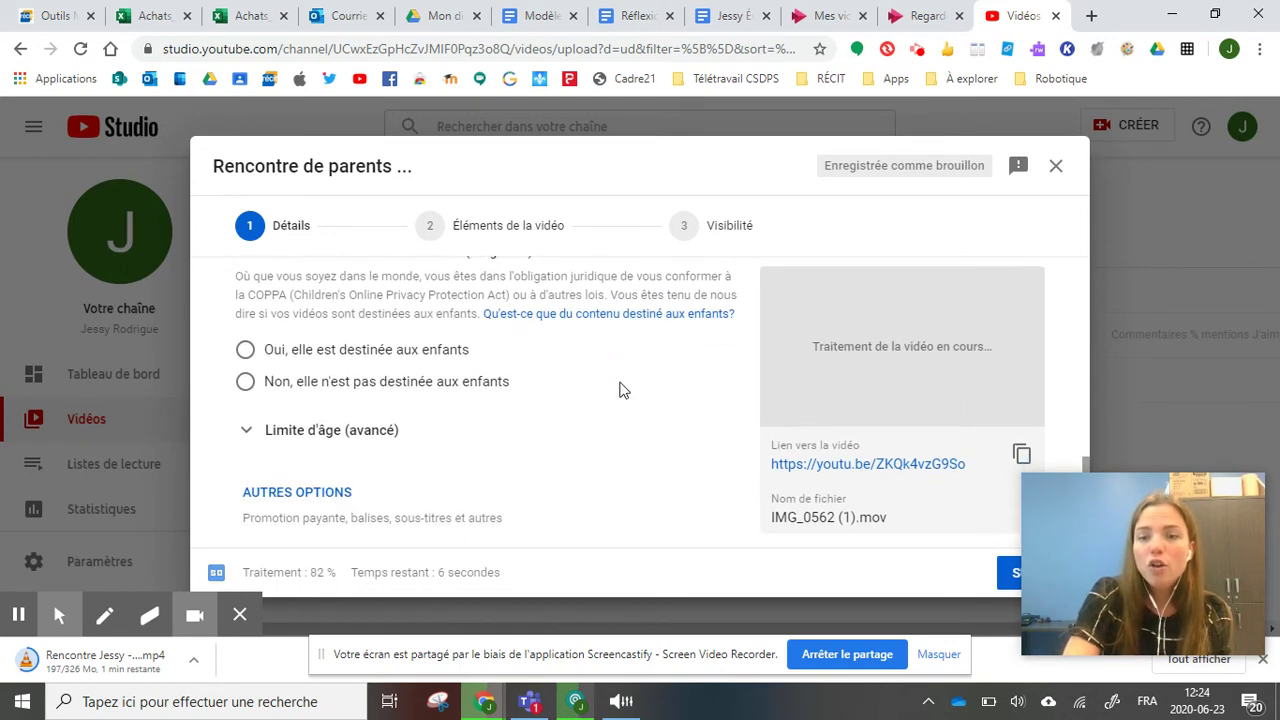
scroll(953, 537, down, 1)
Declare the video as not made for children and continue to the video elements stage
click(1008, 576)
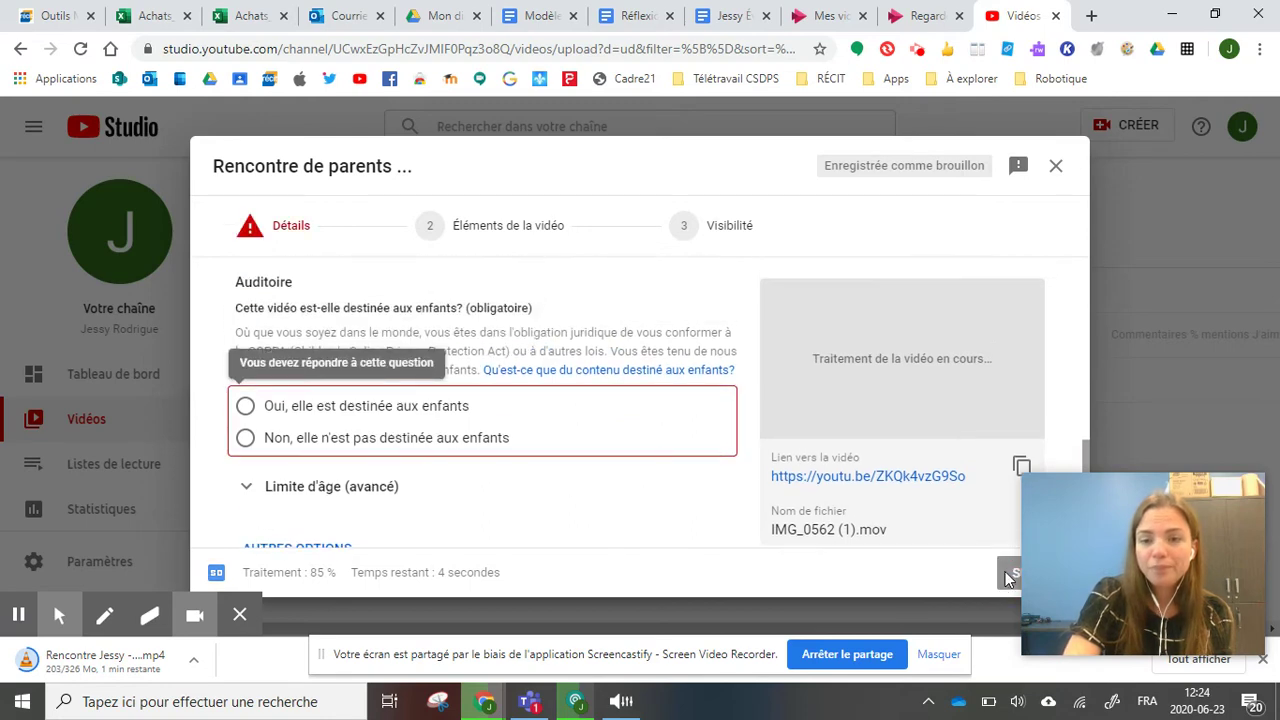
click(420, 445)
scroll(423, 449, down, 1)
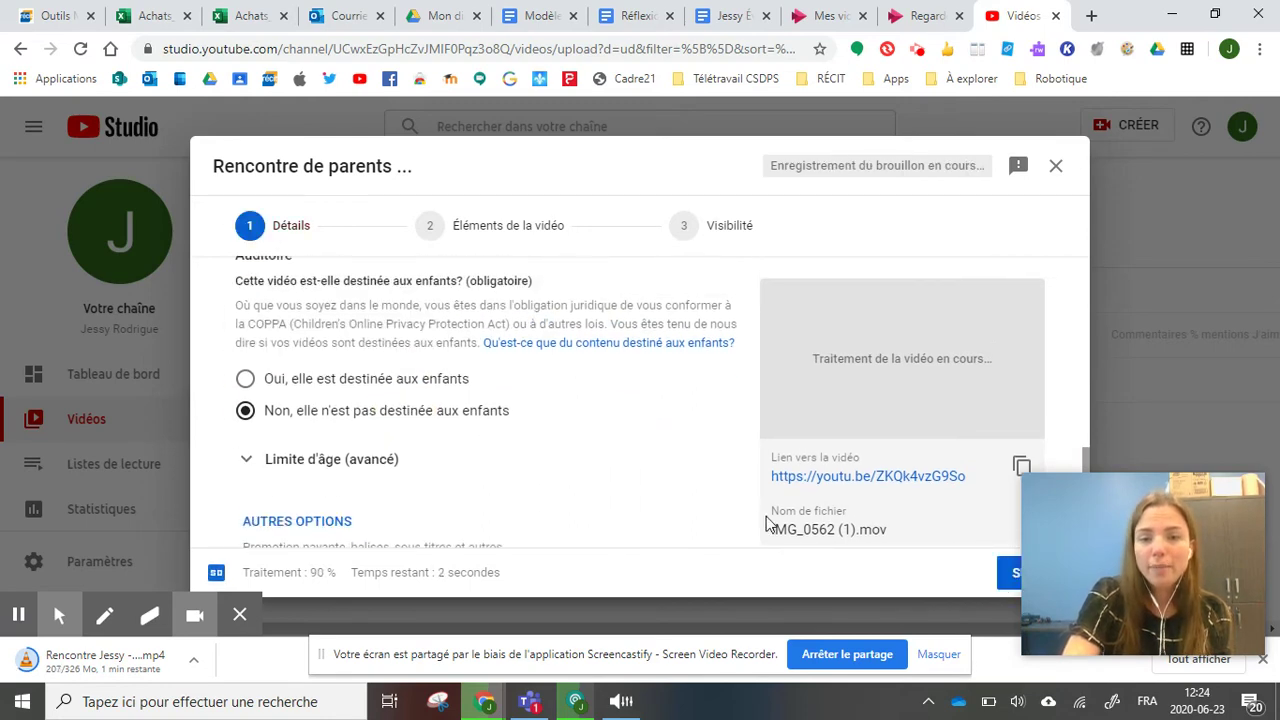
click(1012, 580)
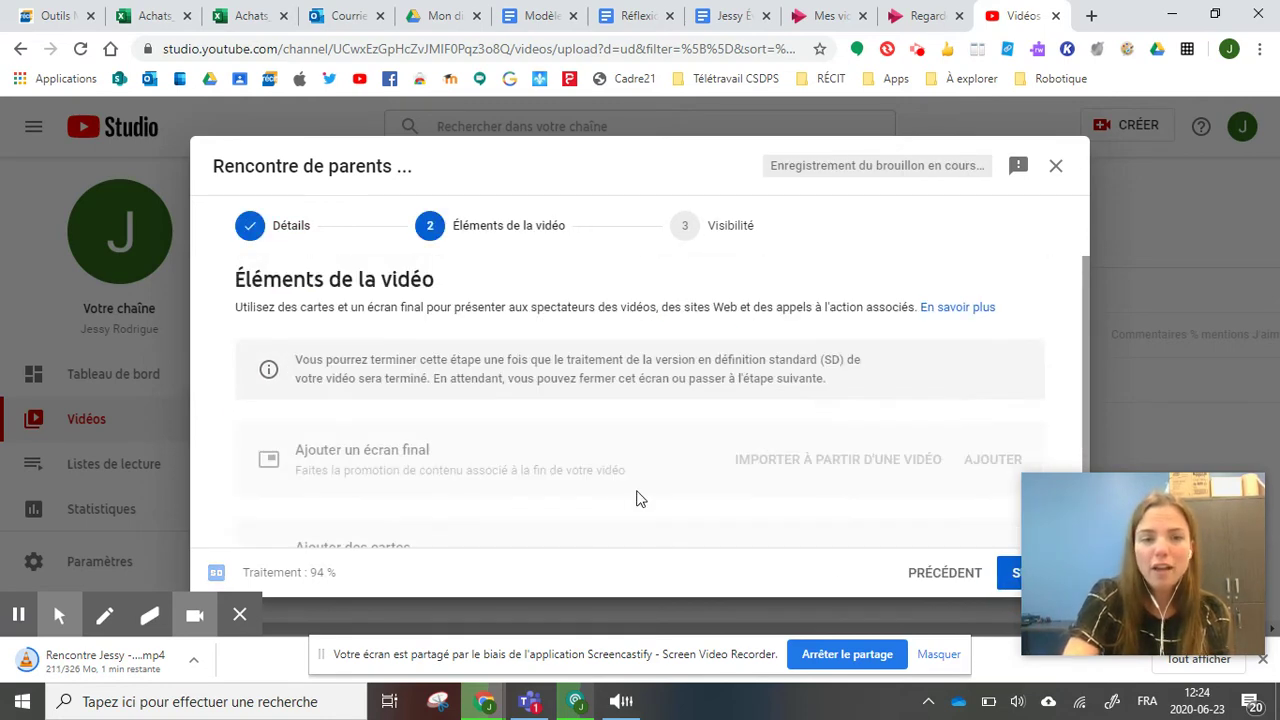
Skip the end screen and card options and set the video's visibility to Non répertoriée
scroll(509, 379, down, 1)
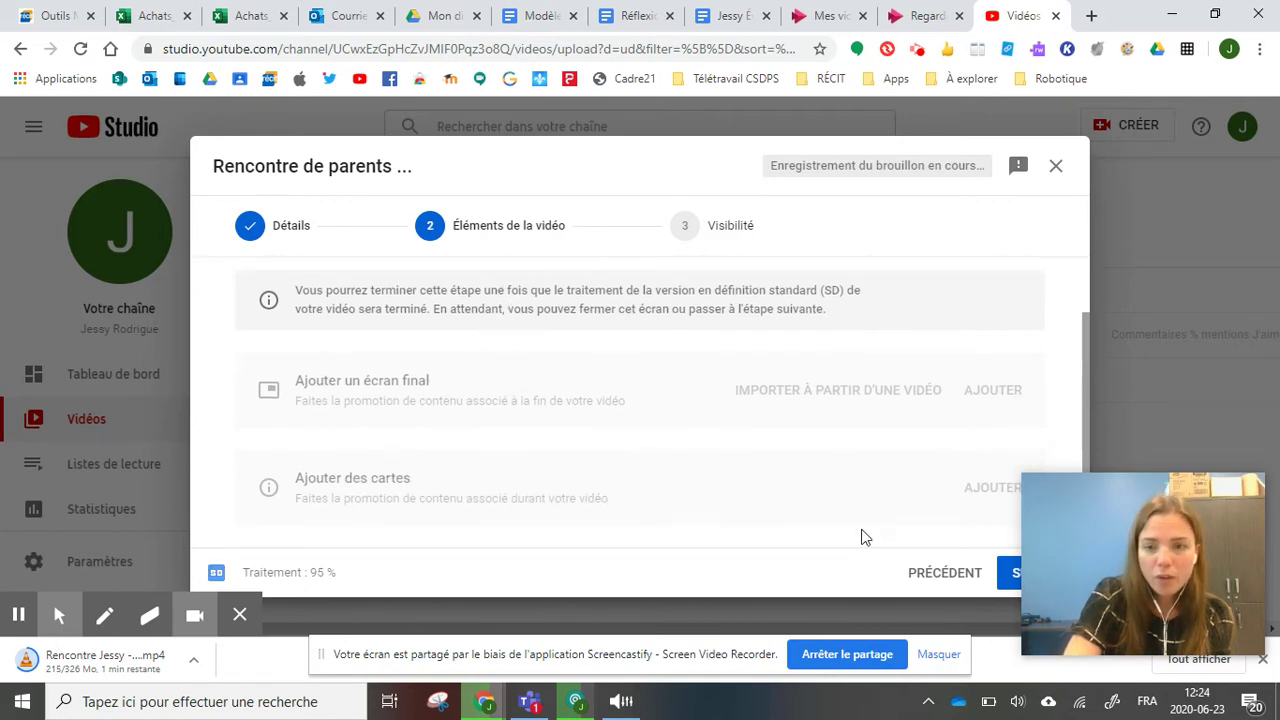
click(1008, 572)
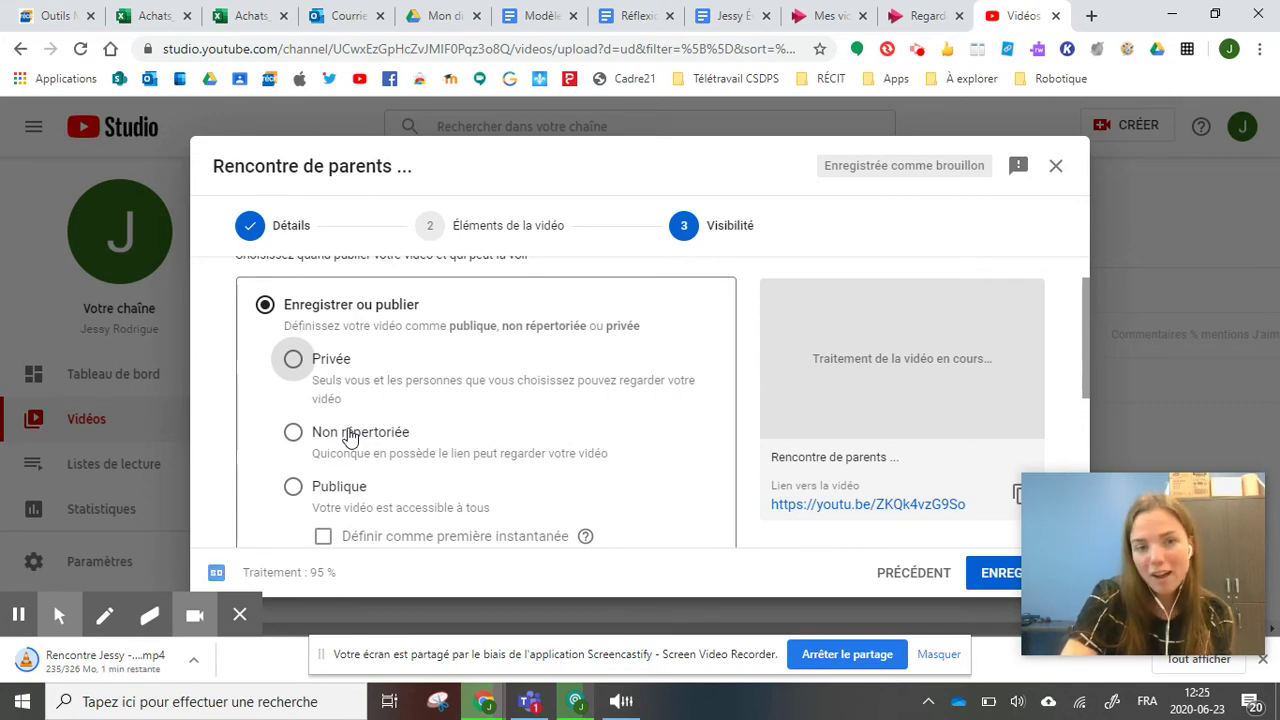
click(298, 436)
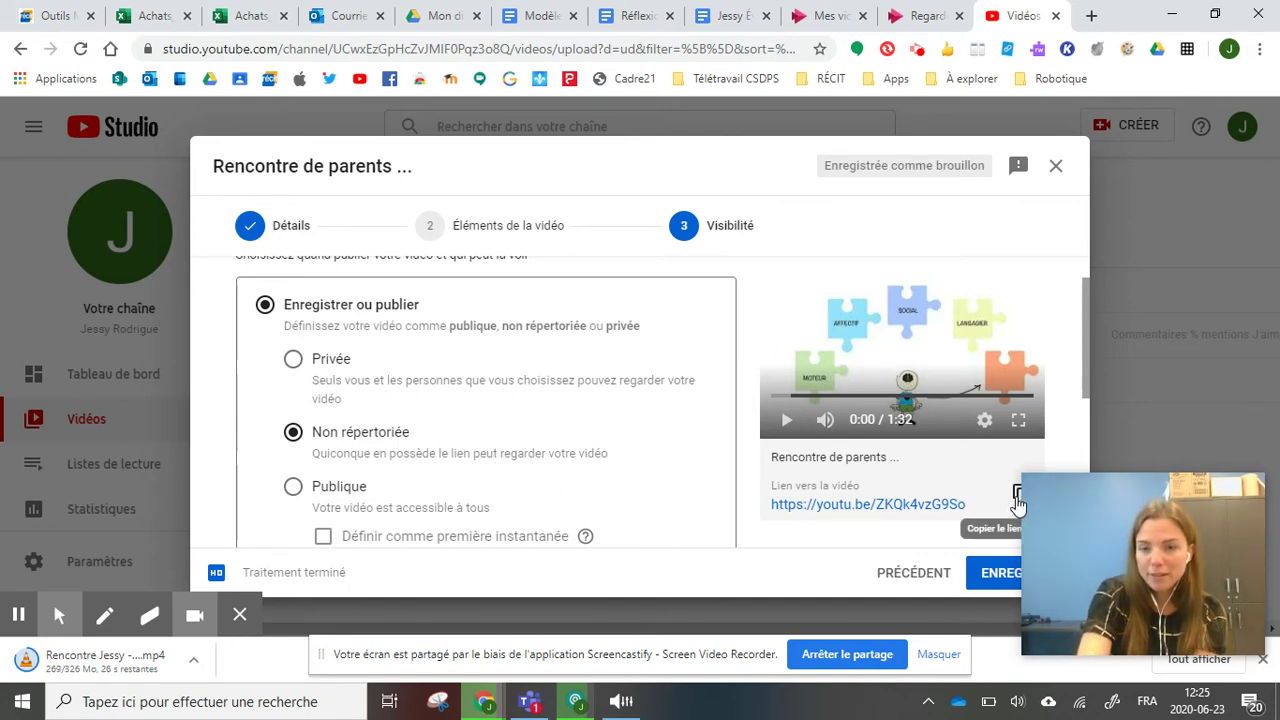
scroll(1012, 500, down, 1)
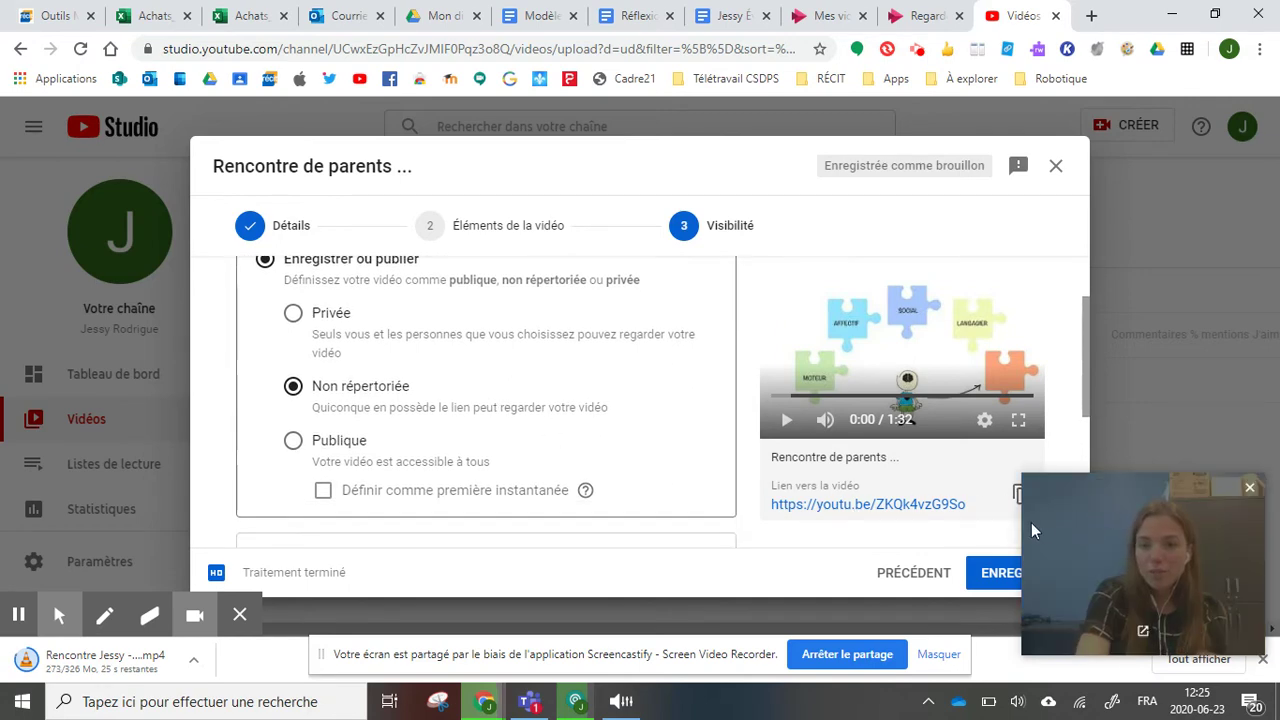
Copy the video's link and save the upload to publish it
click(1015, 497)
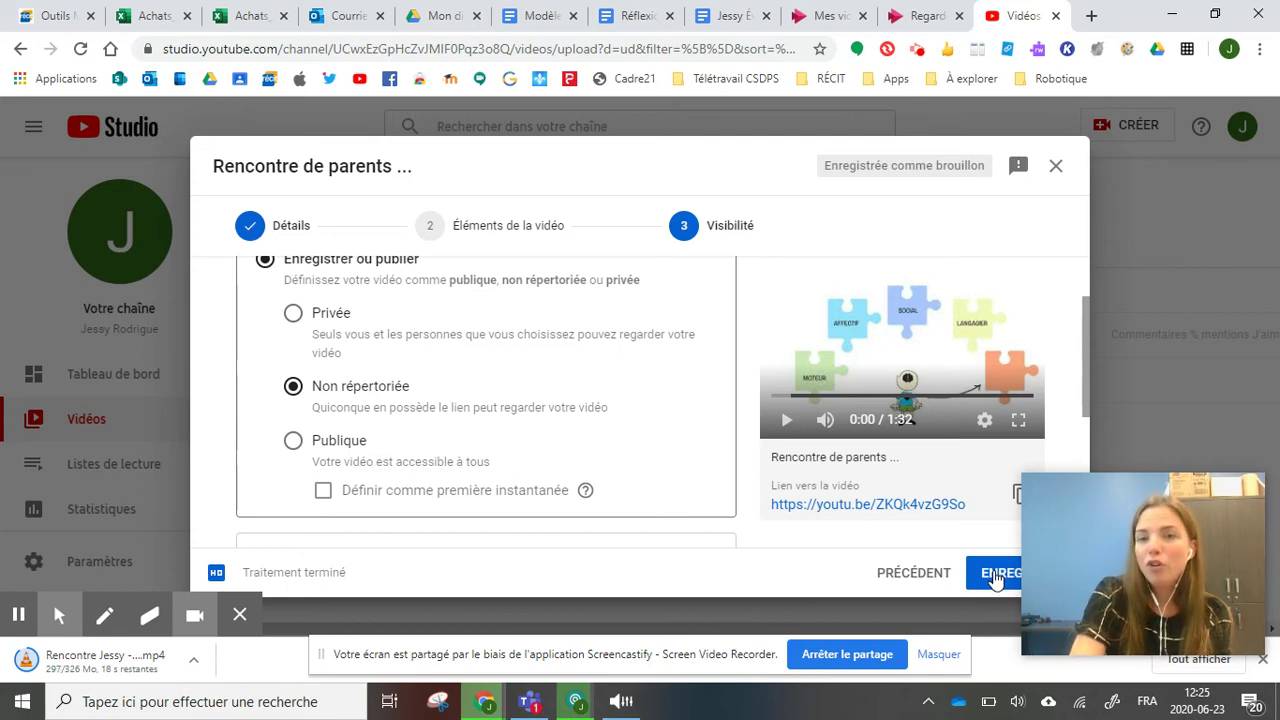
click(994, 576)
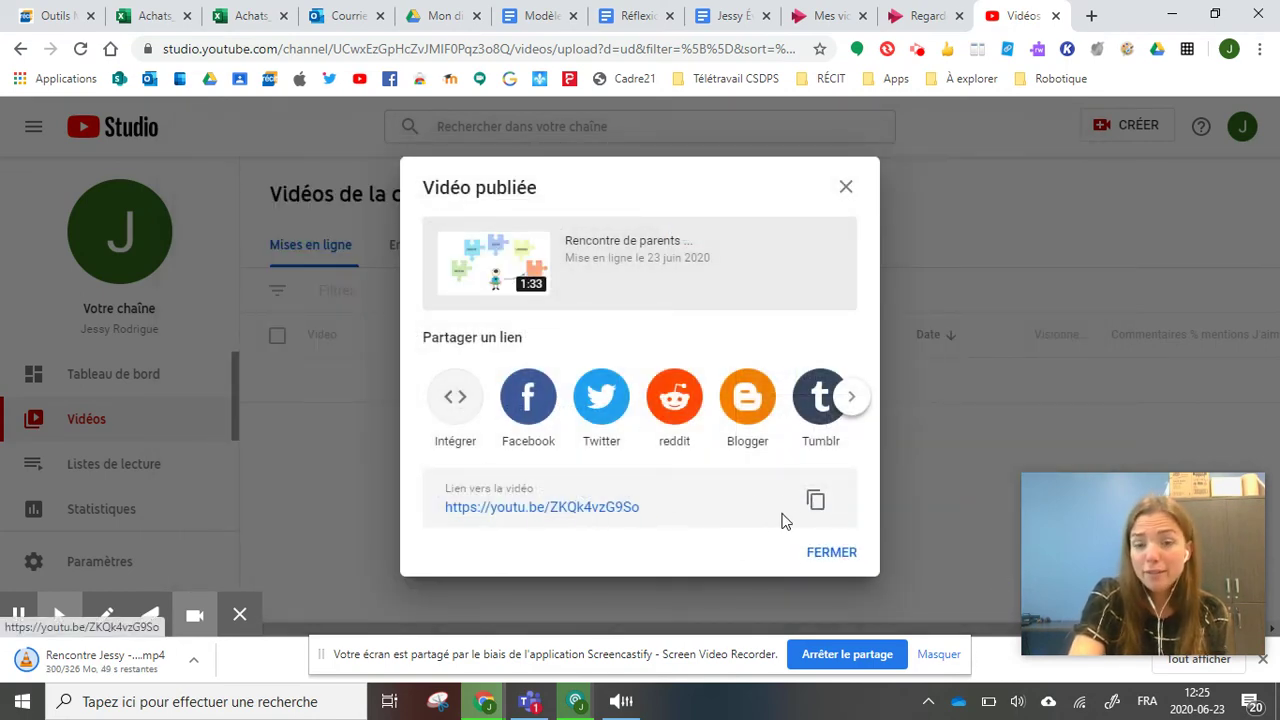
Copy the published video's link and paste it into the body of a new message in Outlook
click(816, 505)
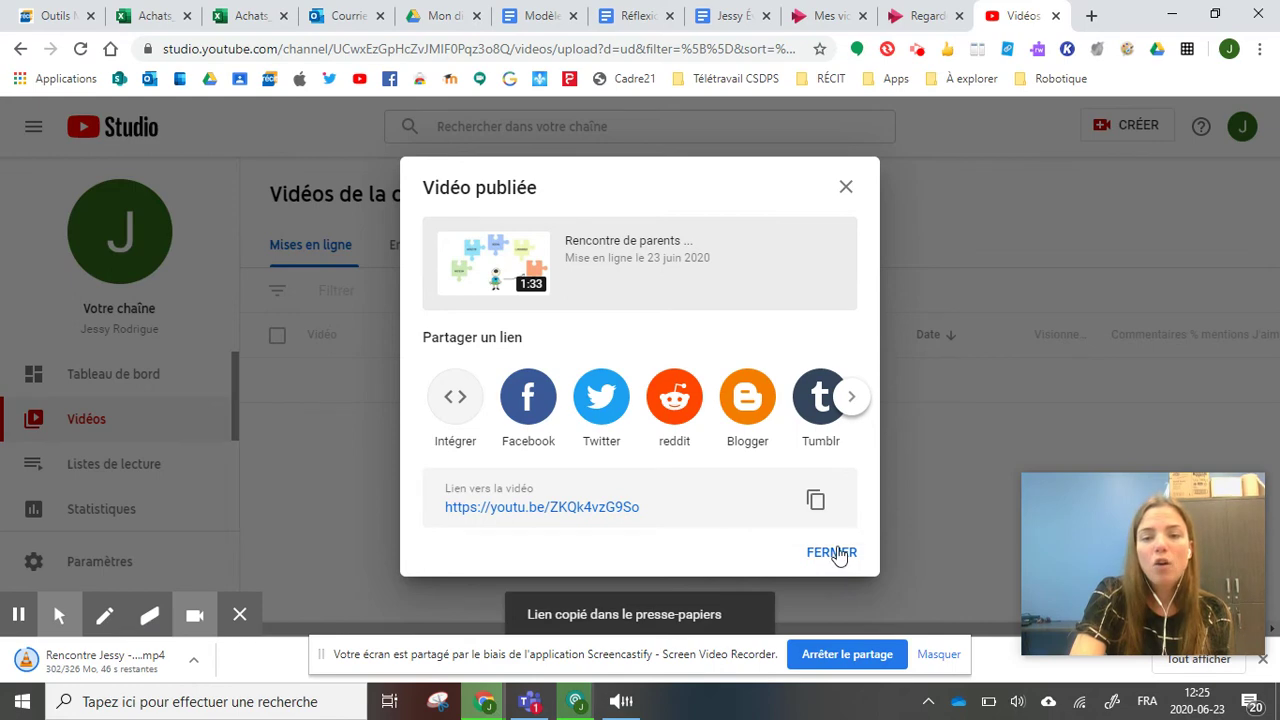
click(832, 552)
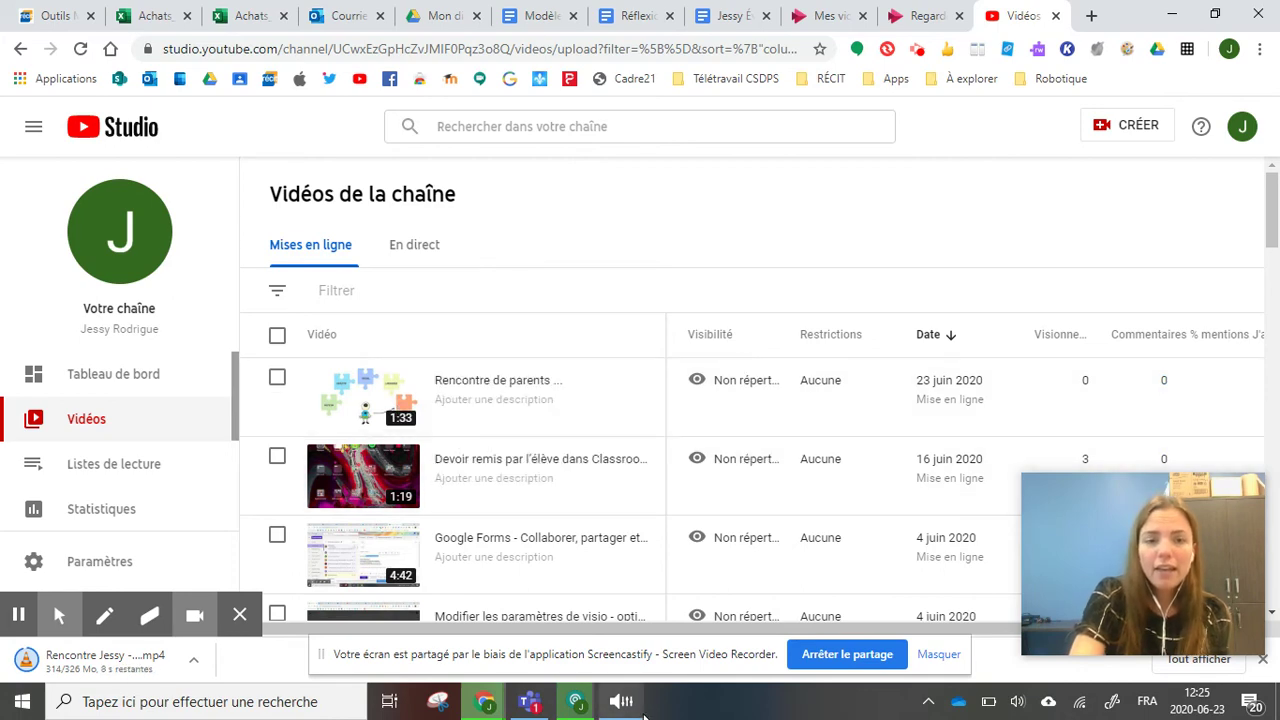
click(340, 14)
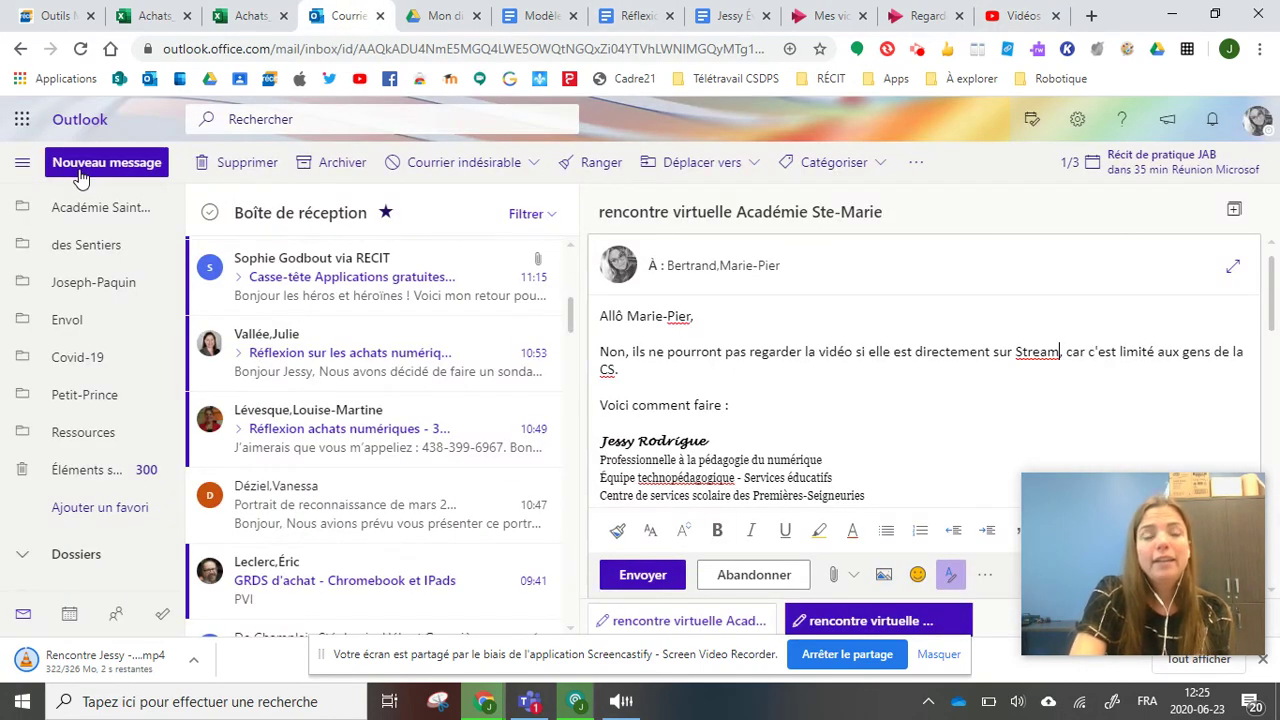
click(80, 170)
key(ctrl+v)
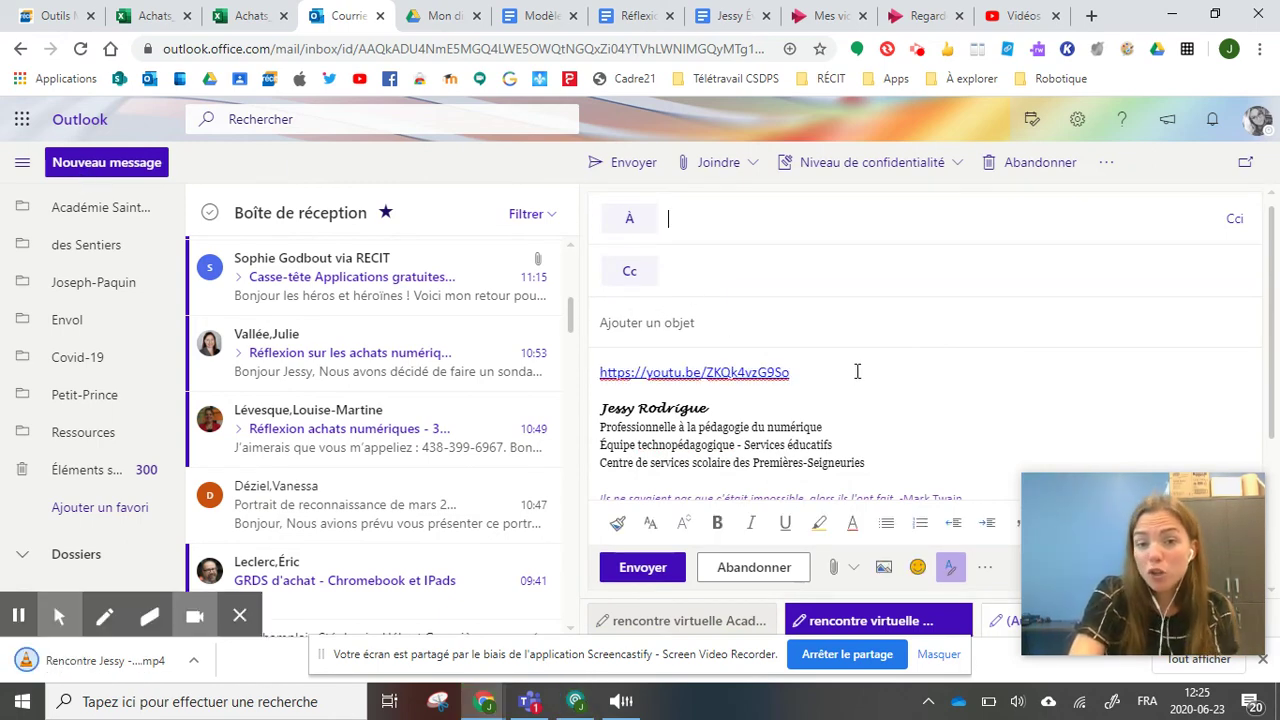
click(818, 371)
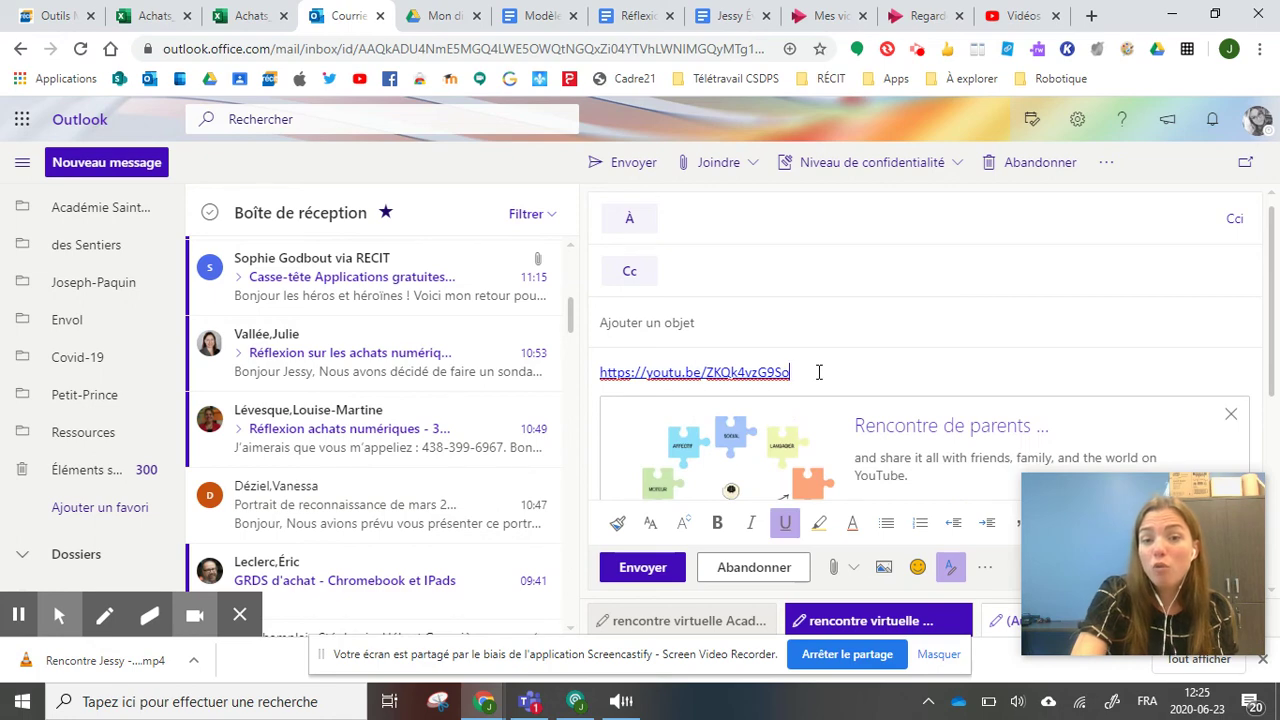
Write "Voici l'enregistrement de la rencontre du..." below the video preview in the message body
scroll(818, 371, down, 1)
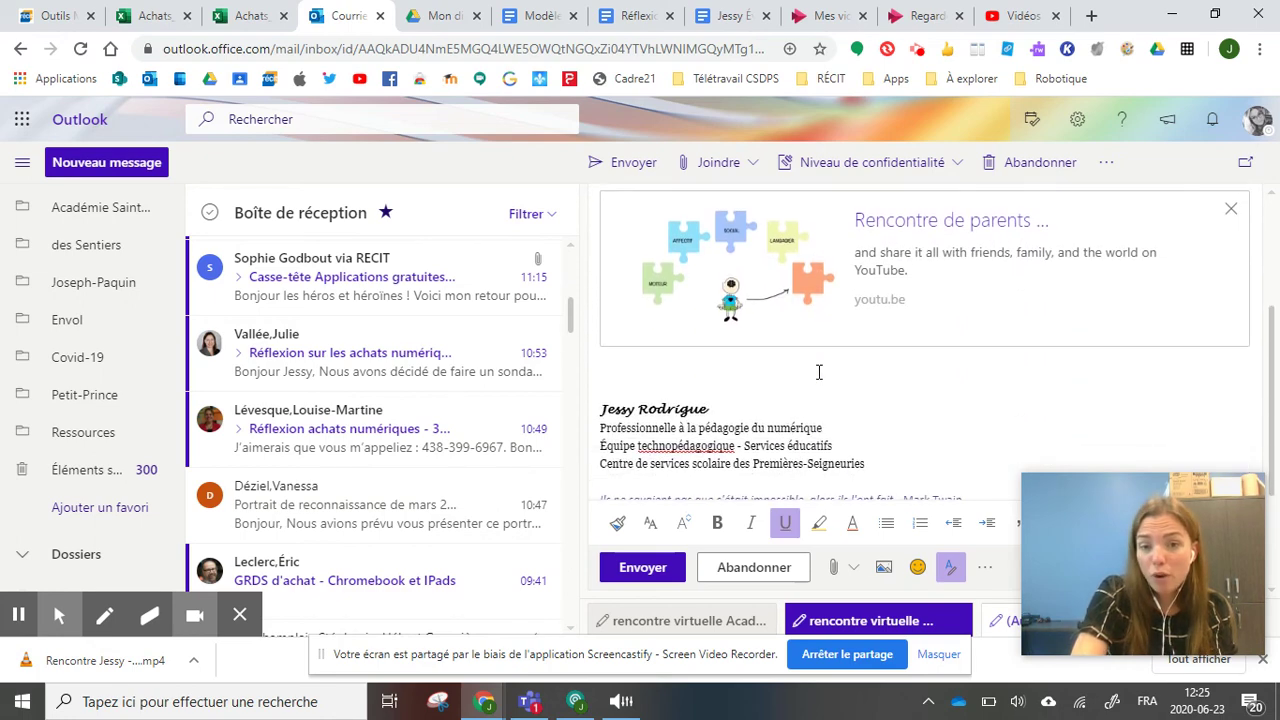
click(674, 372)
text(Voici l'enreg)
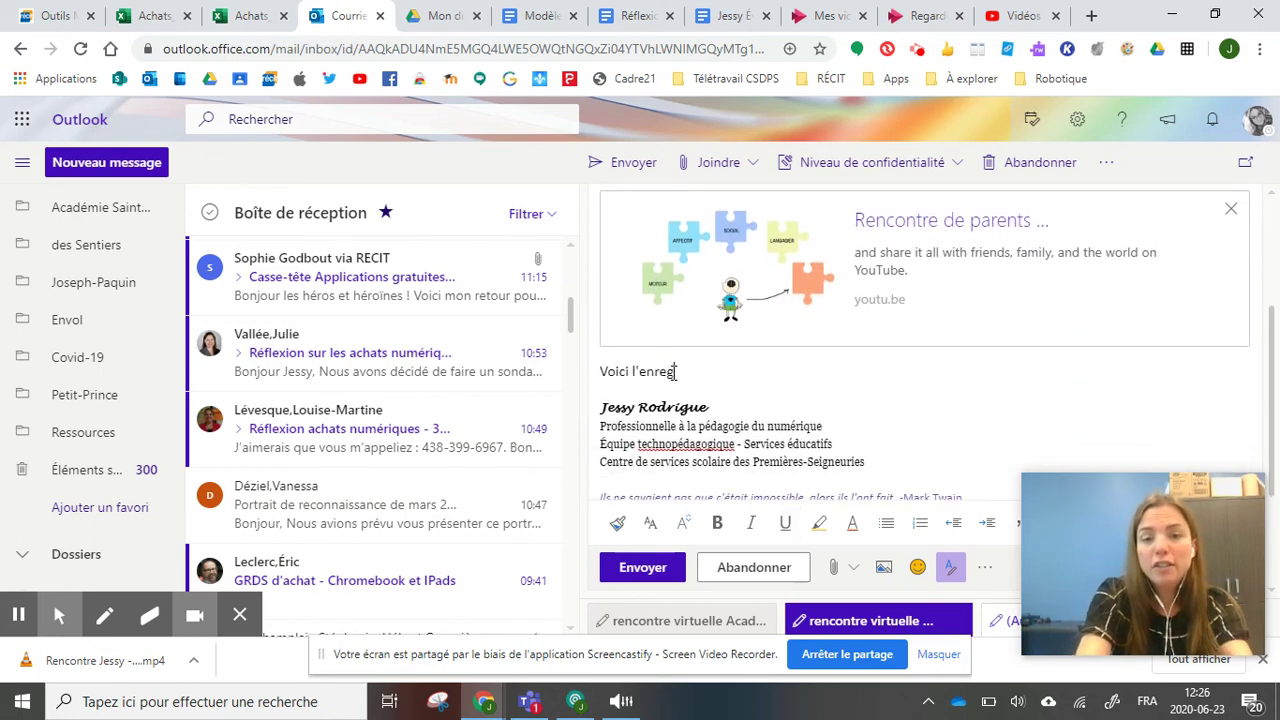
key(BackSpace)
key(BackSpace)
key(BackSpace)
key(BackSpace)
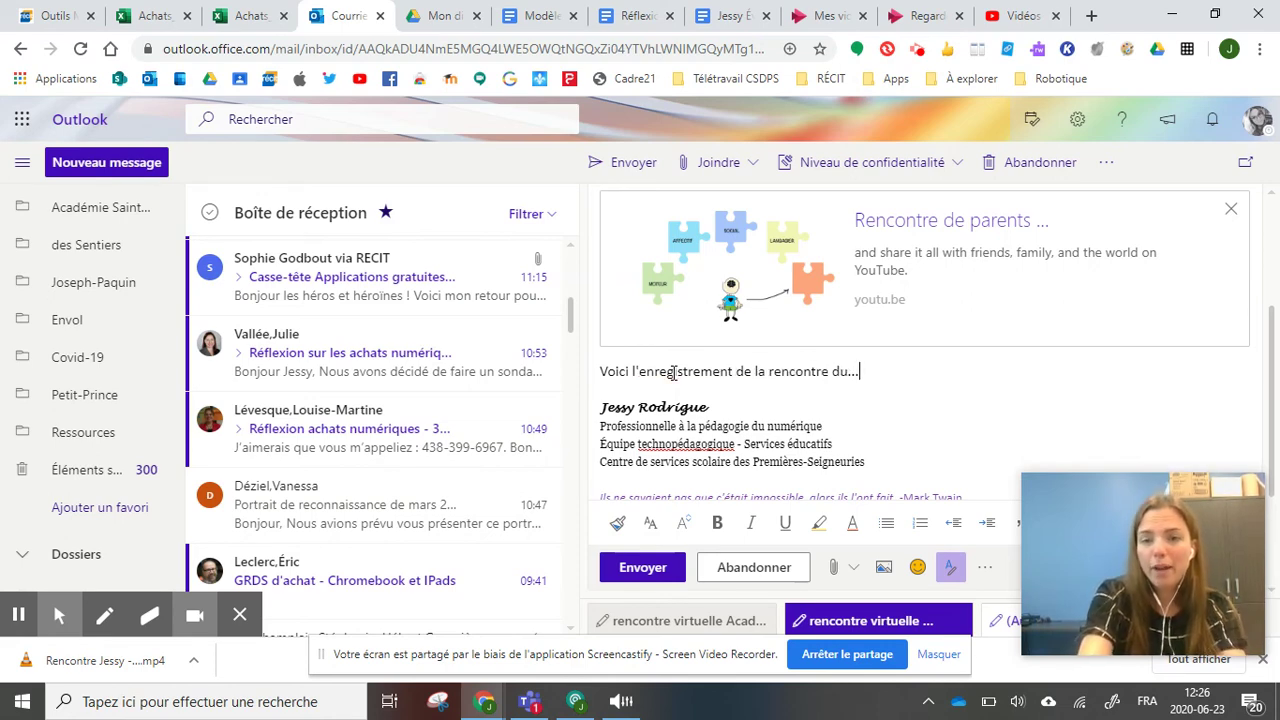
drag(631, 371, 834, 371)
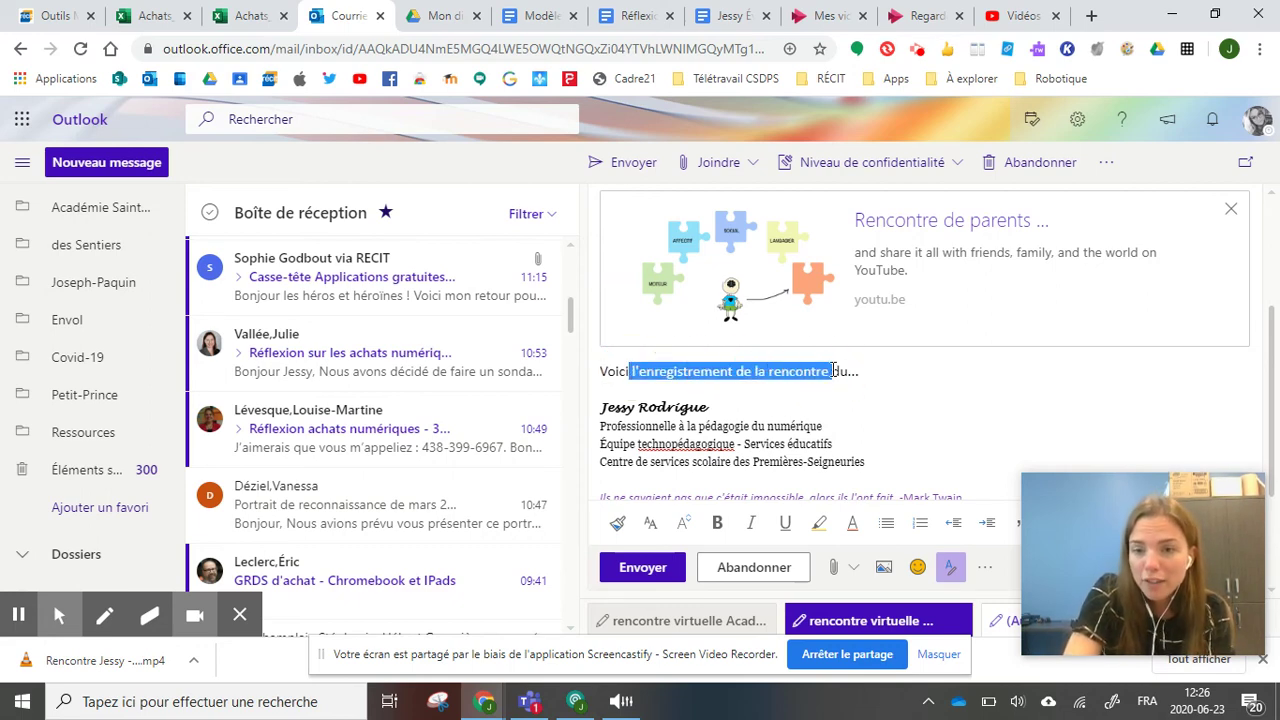
drag(1064, 495, 422, 482)
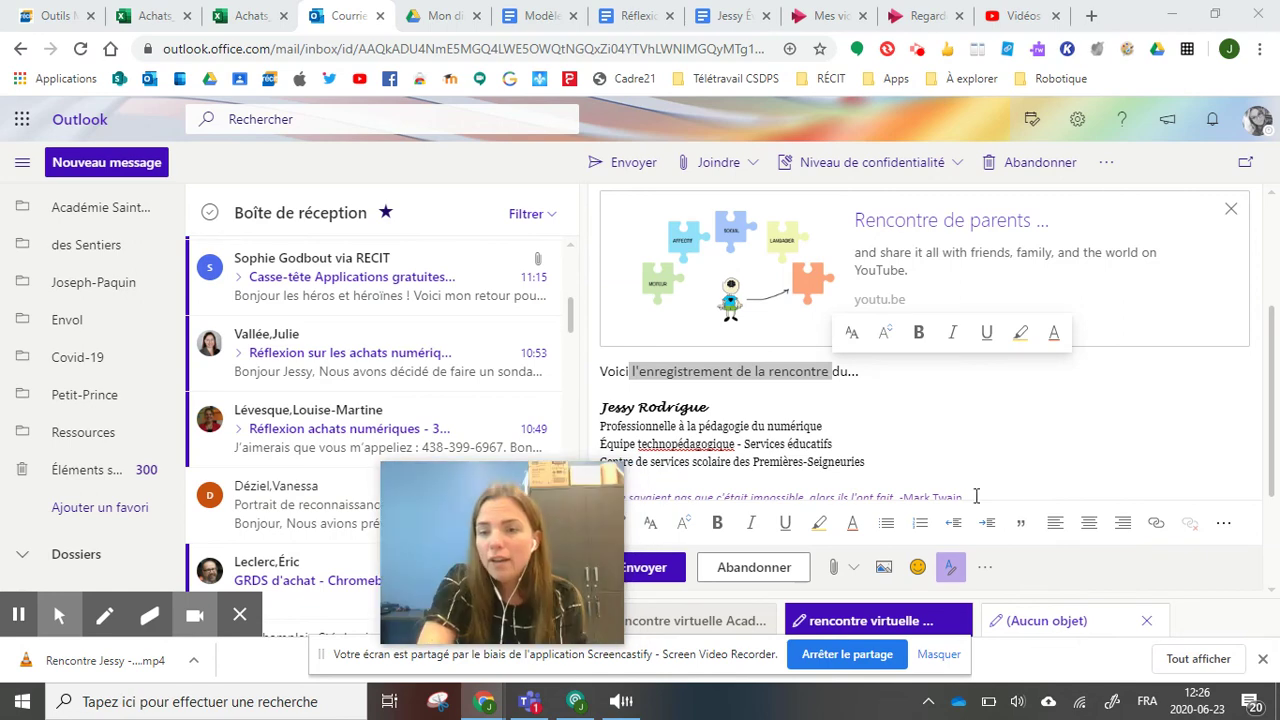
click(1170, 514)
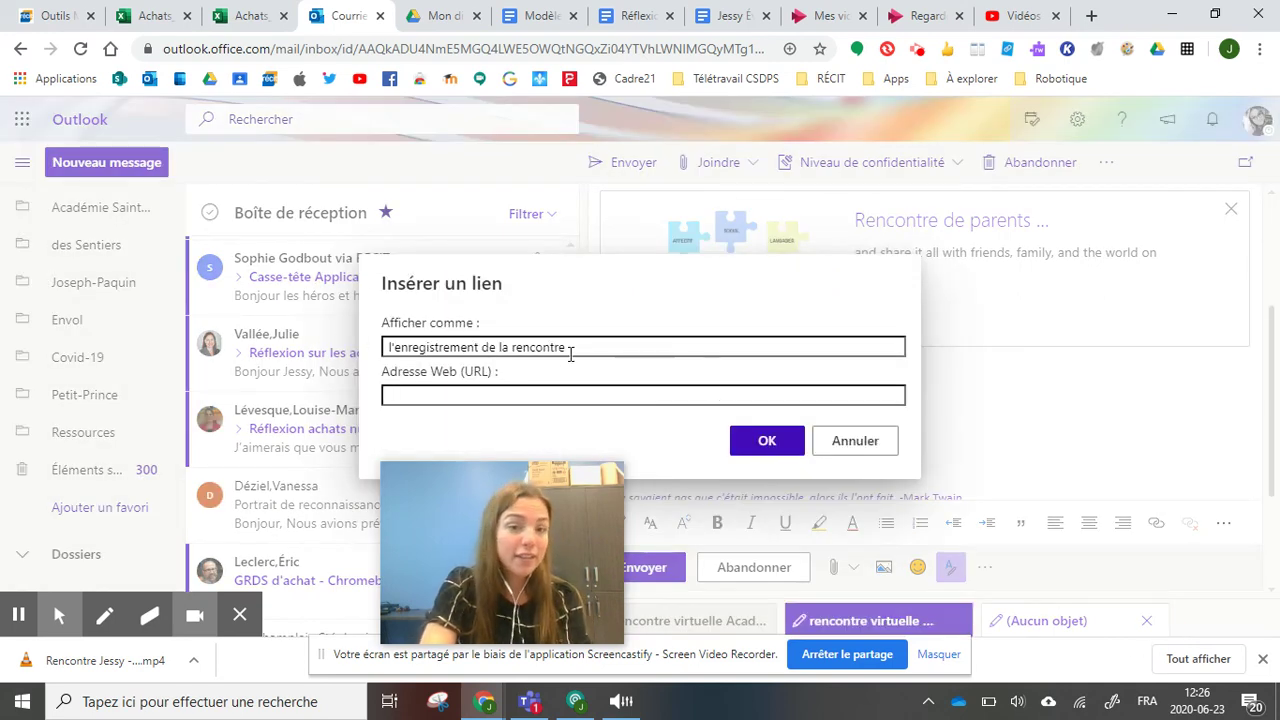
click(508, 395)
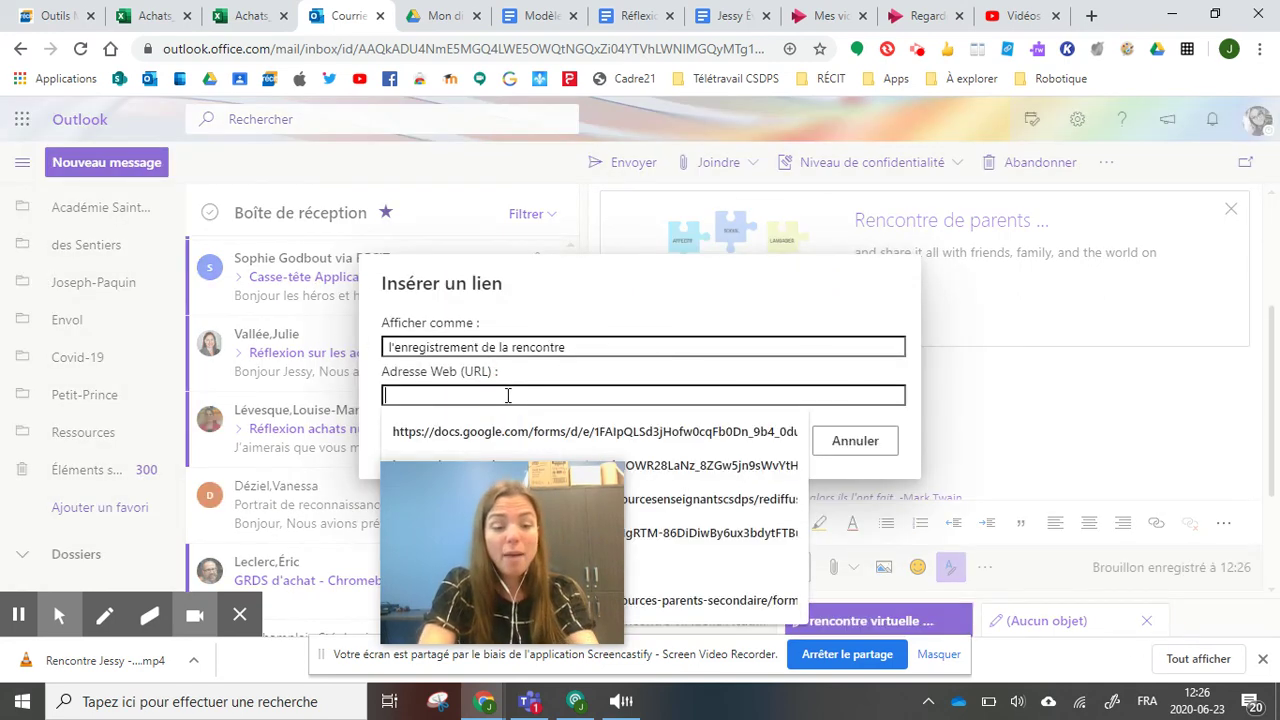
key(ctrl+v)
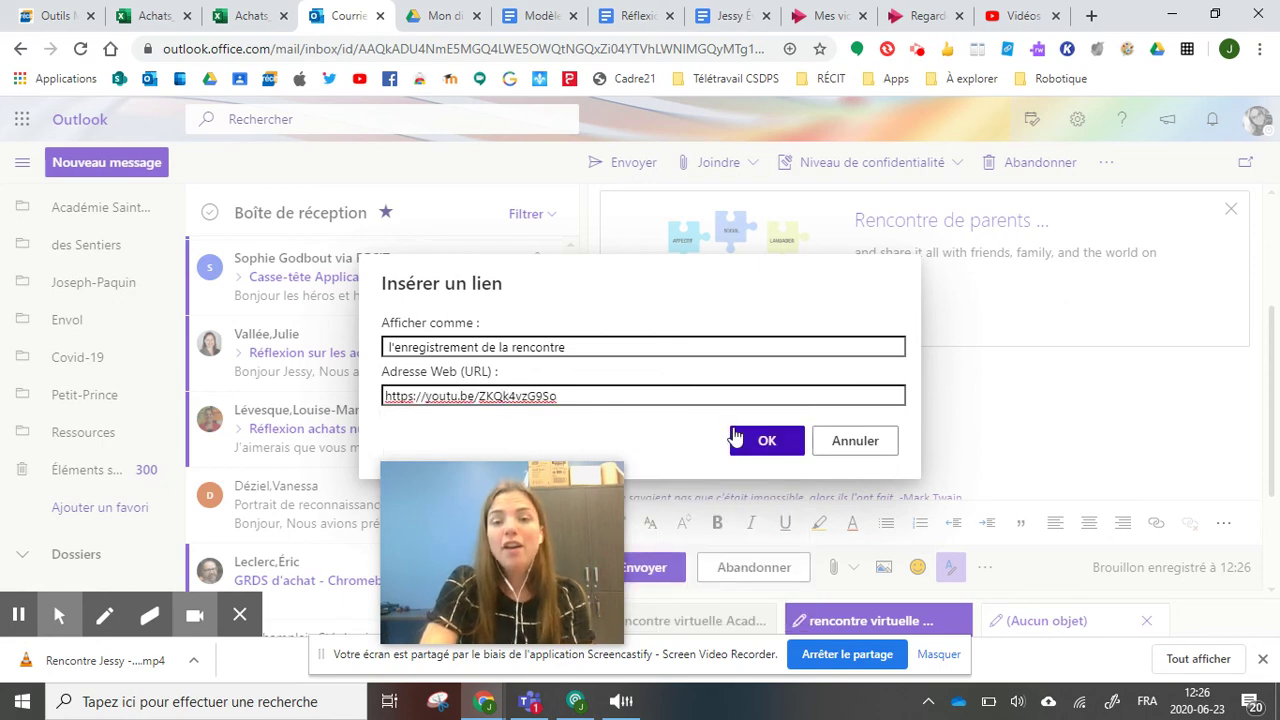
click(760, 440)
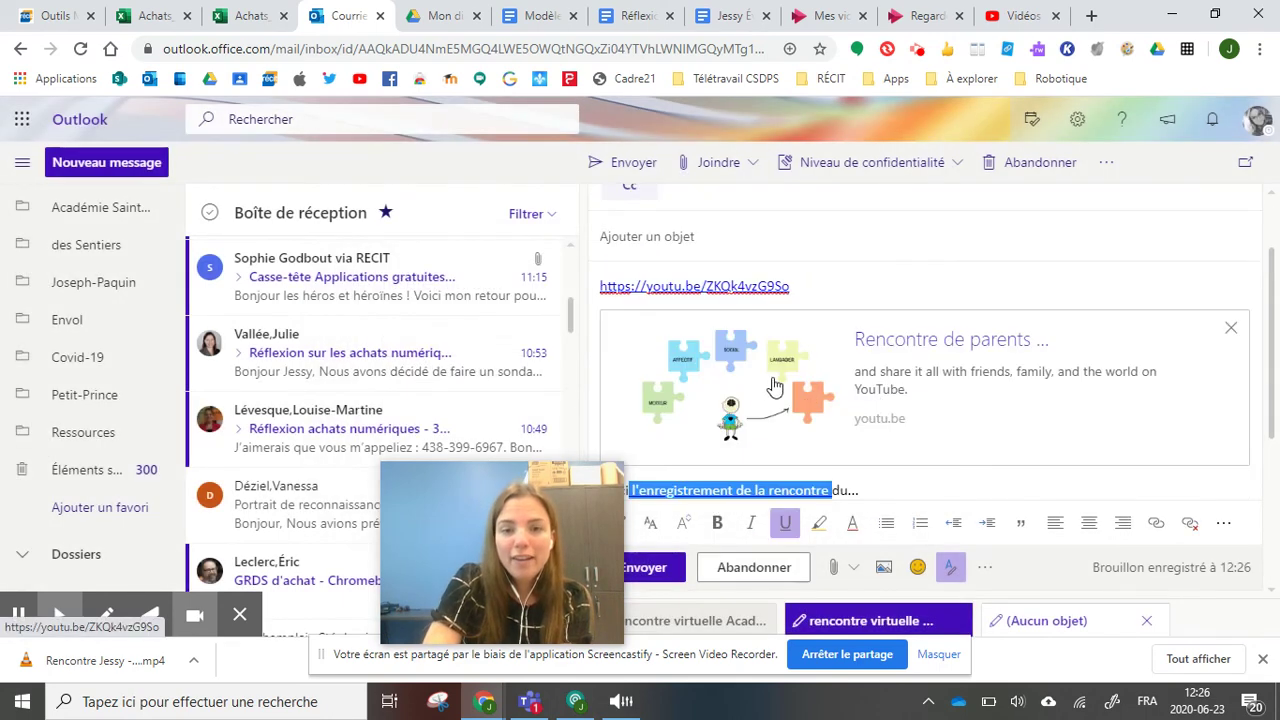
click(900, 489)
scroll(870, 487, down, 1)
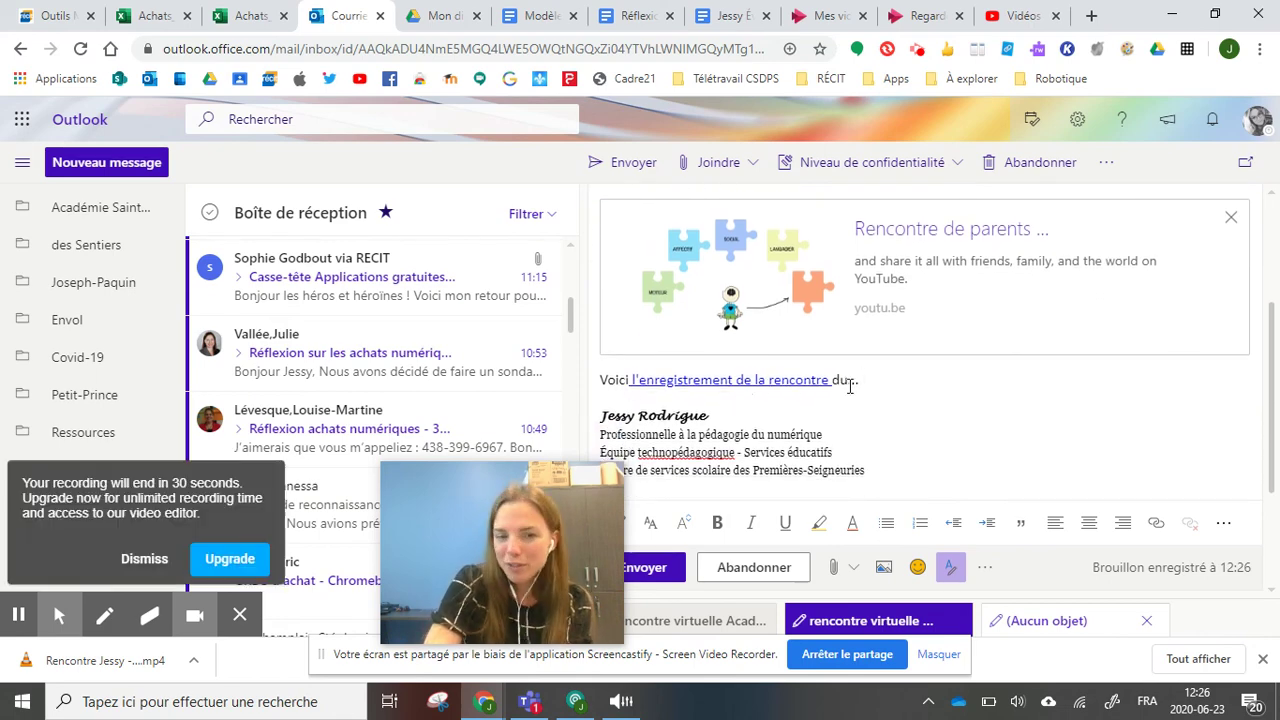
scroll(783, 391, up, 2)
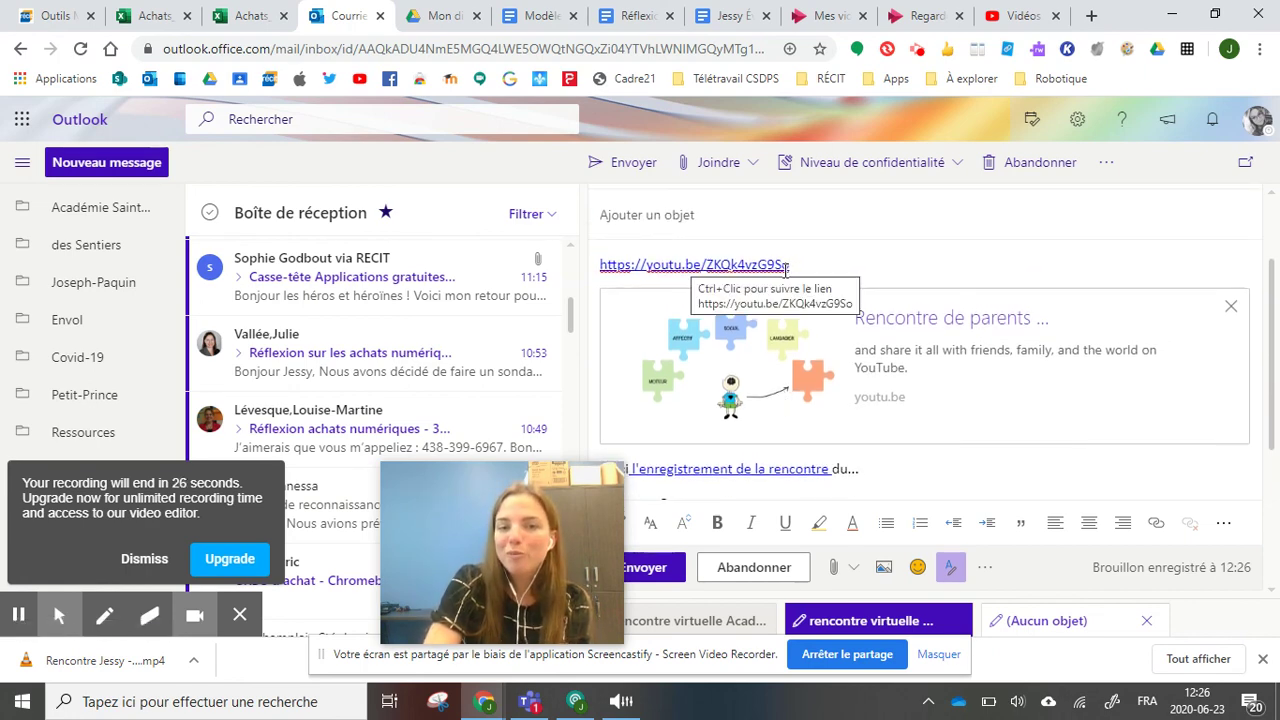
mouse_move(547, 573)
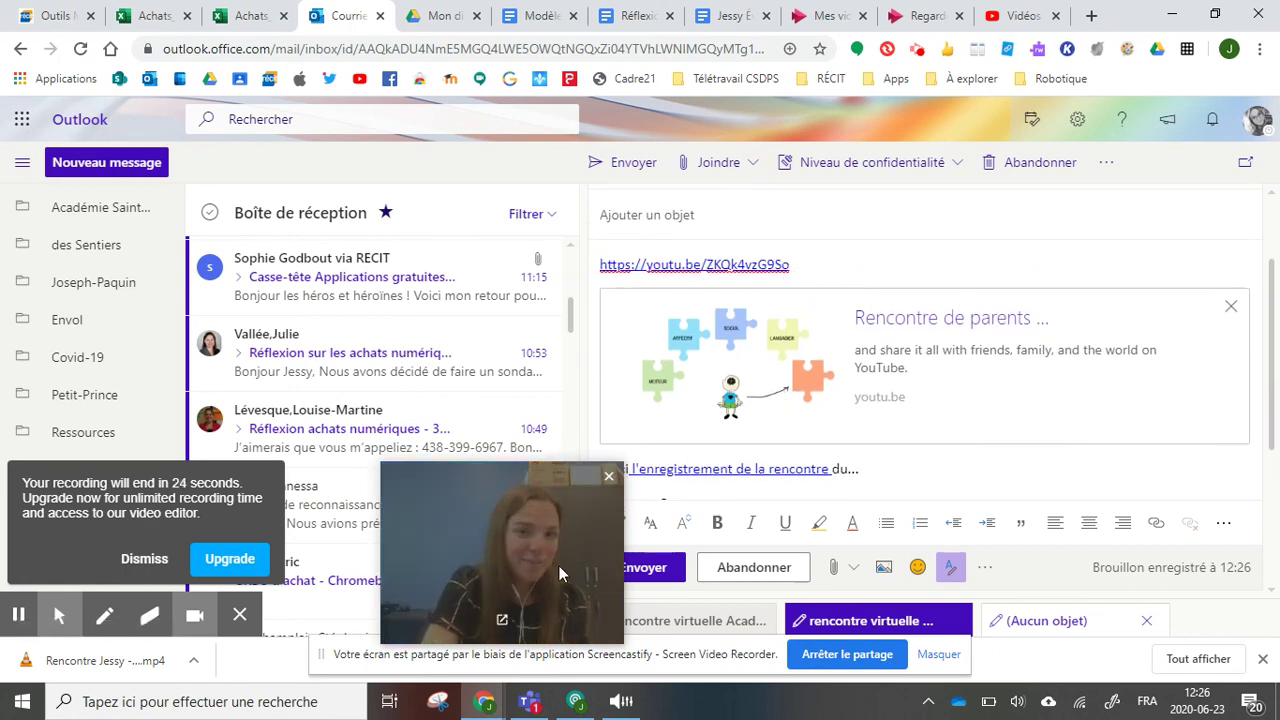